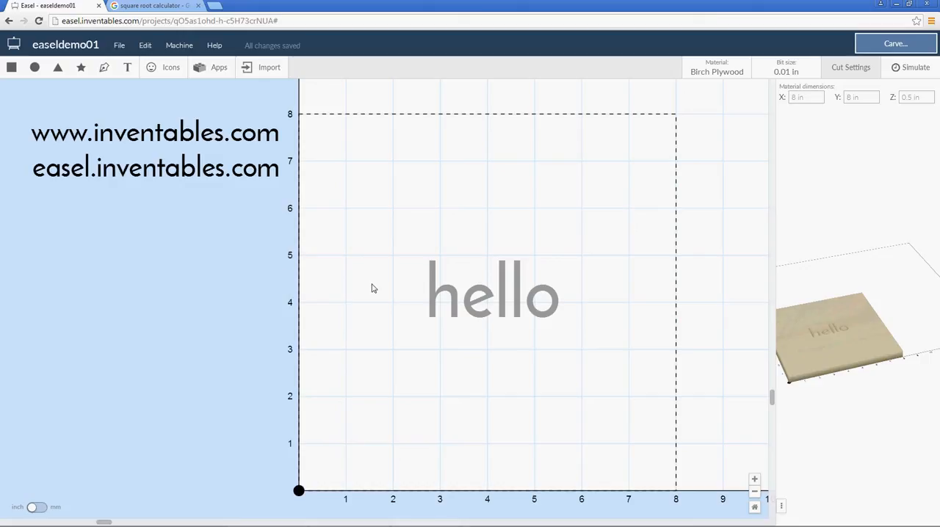
Select the "hello" text with a selection box and delete it from the material
{"action": "left_click_drag", "start_coordinate": [403, 240], "coordinate": [631, 364]}
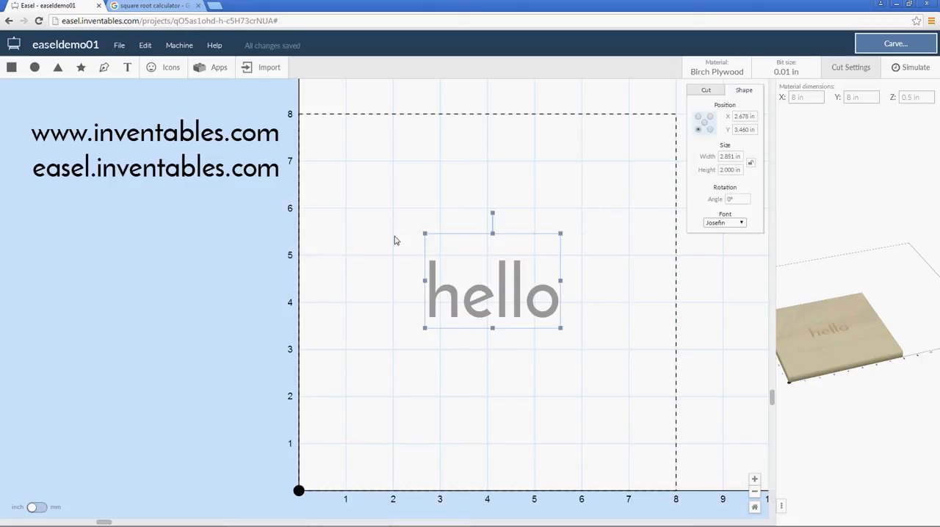
{"action": "left_click_drag", "start_coordinate": [388, 220], "coordinate": [598, 364]}
{"action": "left_click_drag", "start_coordinate": [367, 186], "coordinate": [628, 382]}
{"action": "left_click_drag", "start_coordinate": [409, 205], "coordinate": [643, 367]}
{"action": "left_click", "coordinate": [442, 184]}
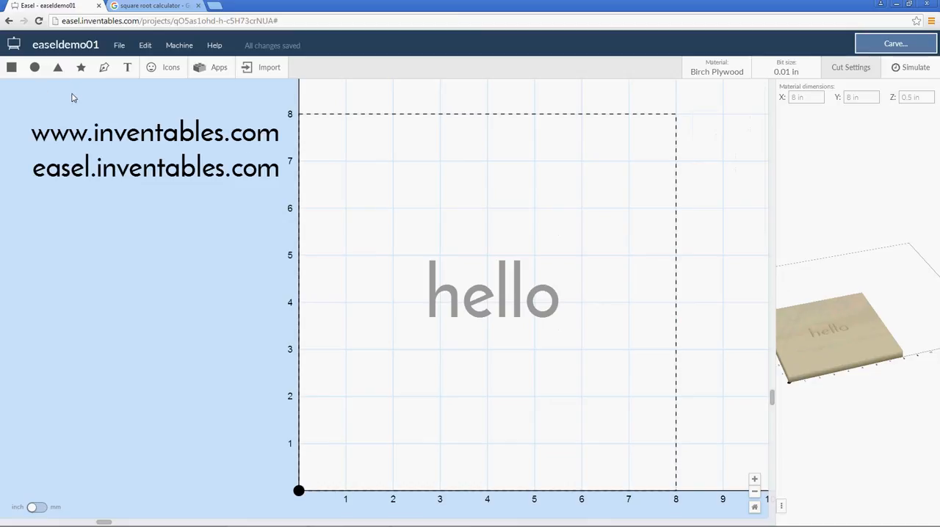
{"action": "left_click_drag", "start_coordinate": [391, 219], "coordinate": [632, 378]}
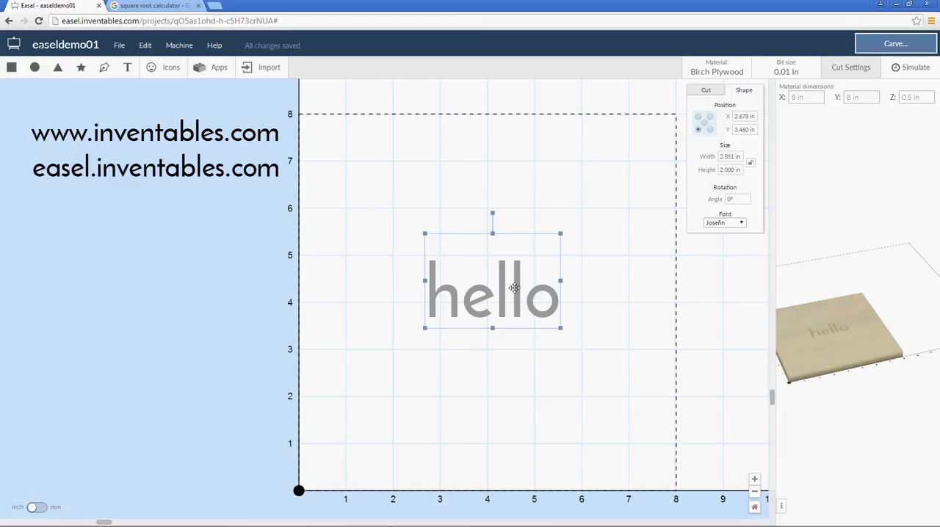
{"action": "key", "text": "Delete"}
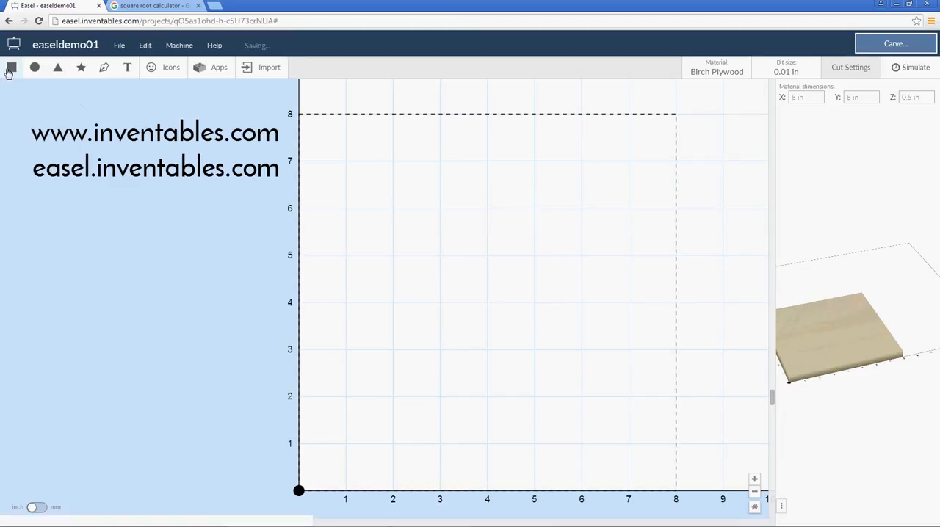
{"action": "left_click", "coordinate": [120, 49]}
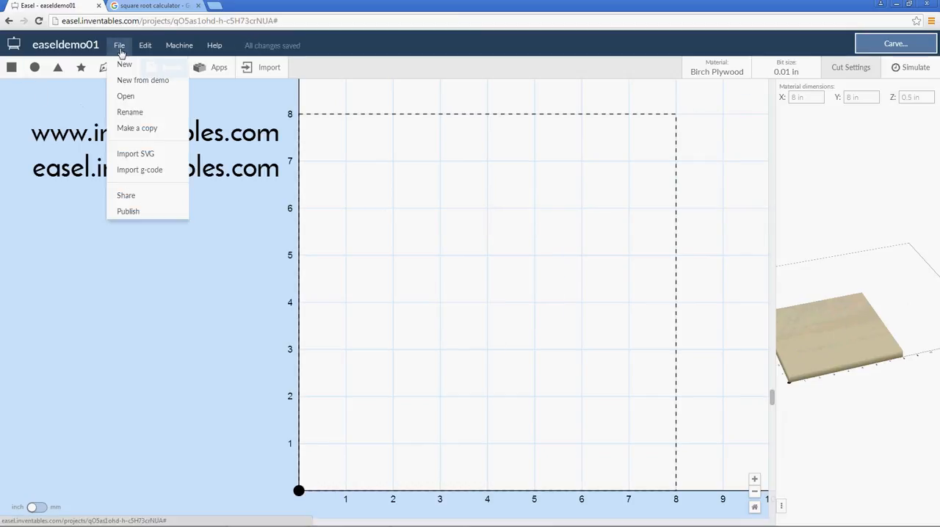
{"action": "left_click", "coordinate": [125, 112]}
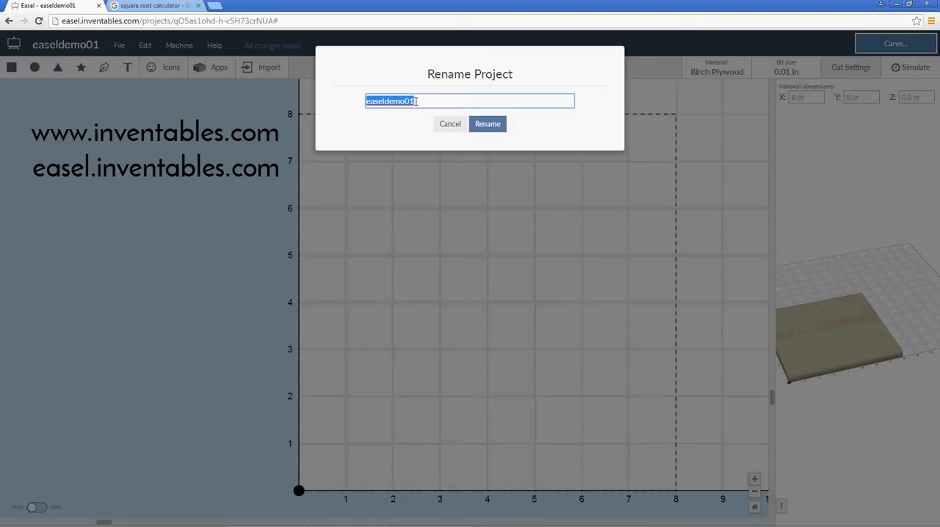
{"action": "type", "text": "de"}
{"action": "type", "text": "lete0"}
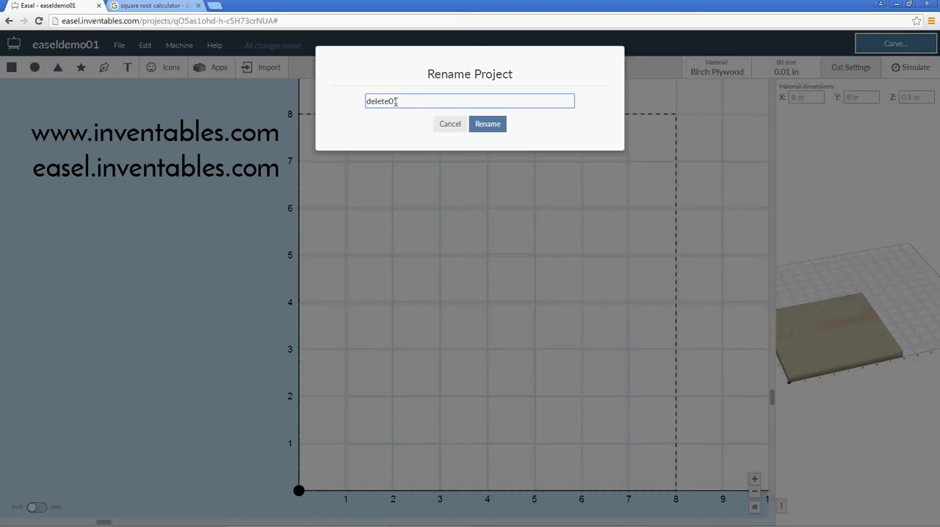
{"action": "type", "text": "1"}
{"action": "left_click", "coordinate": [449, 125]}
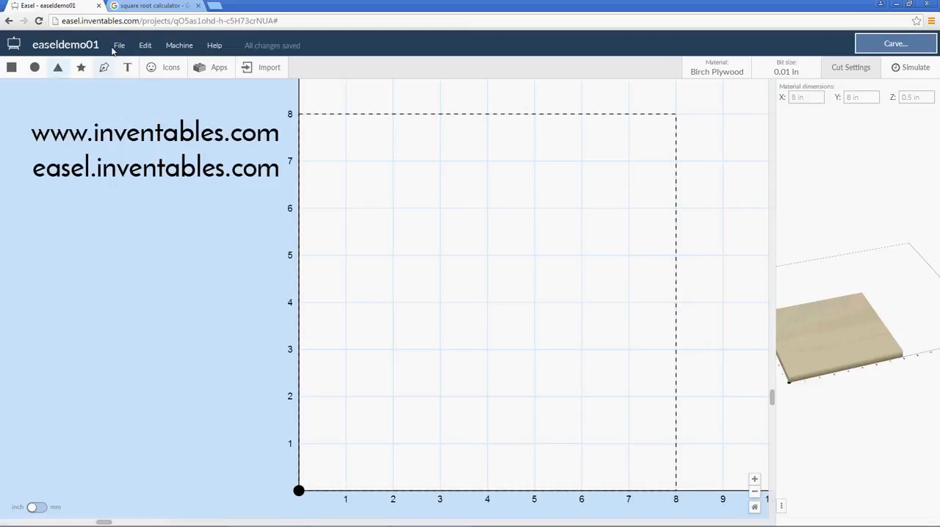
View the list of recent projects and return to the current design
{"action": "left_click", "coordinate": [119, 46]}
{"action": "left_click", "coordinate": [144, 96]}
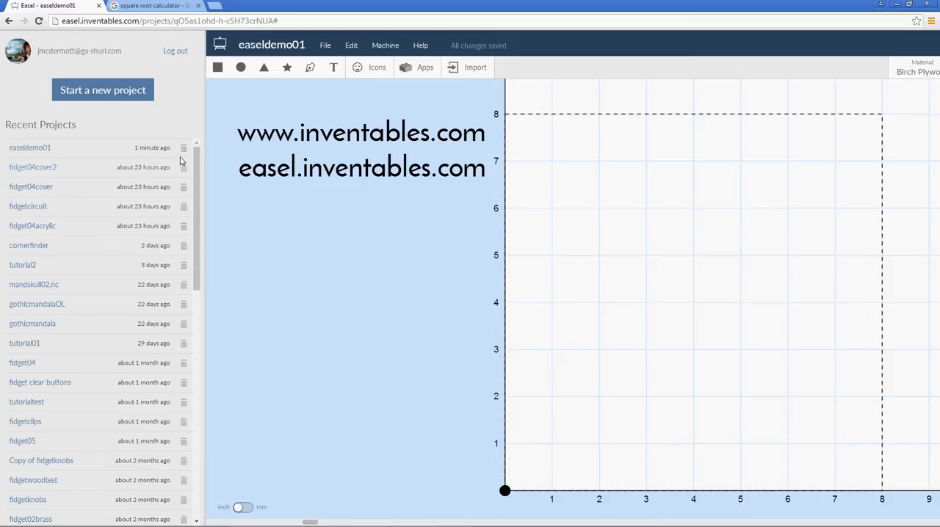
{"action": "left_click", "coordinate": [370, 283]}
Add a 2 by 2 in square to the material and select it
{"action": "left_click", "coordinate": [11, 66]}
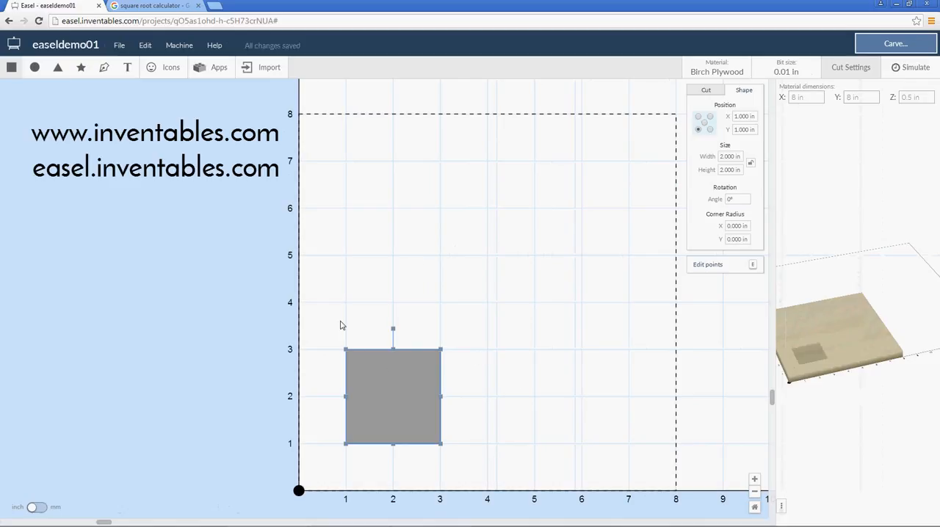
{"action": "left_click_drag", "start_coordinate": [329, 327], "coordinate": [504, 484]}
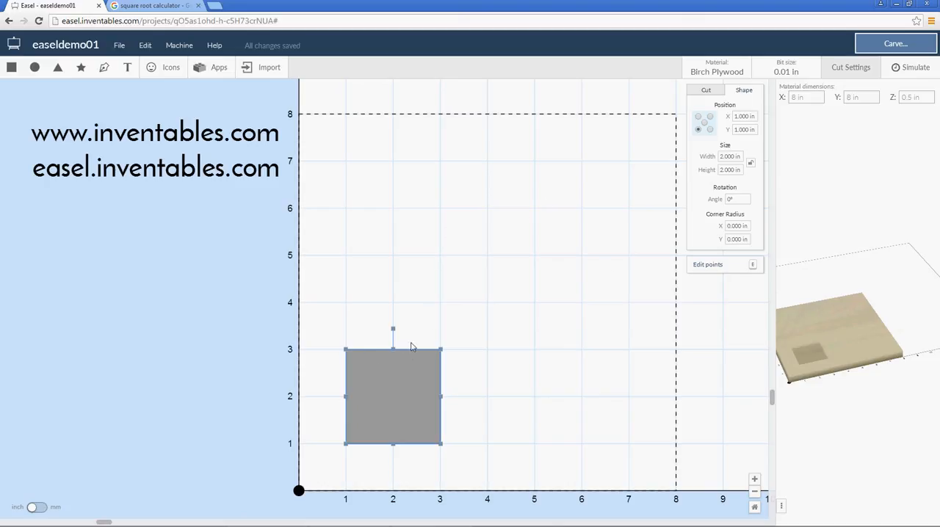
{"action": "left_click", "coordinate": [497, 384]}
{"action": "left_click", "coordinate": [413, 389]}
Resize the square proportionally by its corners, including about its center, to about 4.09 in per side
{"action": "left_click_drag", "start_coordinate": [440, 346], "coordinate": [548, 275]}
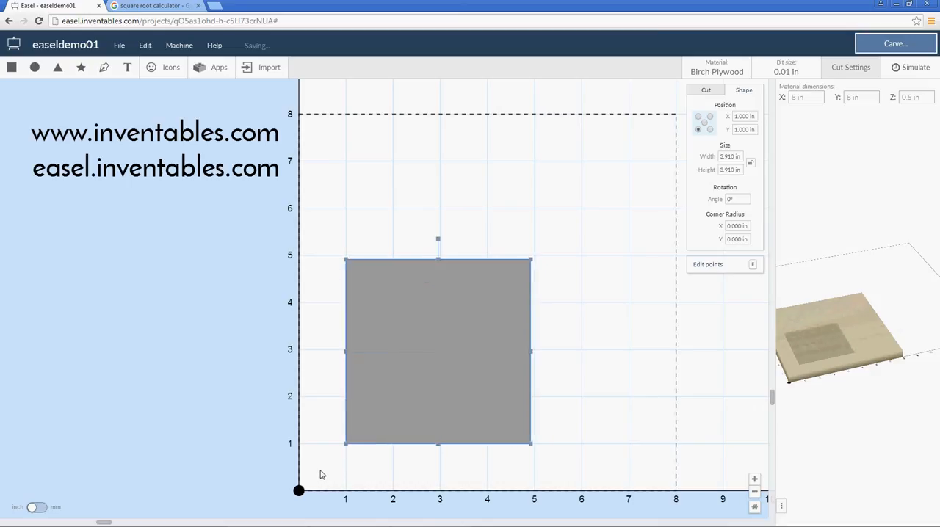
{"action": "mouse_move", "coordinate": [345, 444]}
{"action": "left_mouse_down"}
{"action": "mouse_move", "coordinate": [437, 376]}
{"action": "mouse_move", "coordinate": [344, 435]}
{"action": "left_mouse_up"}
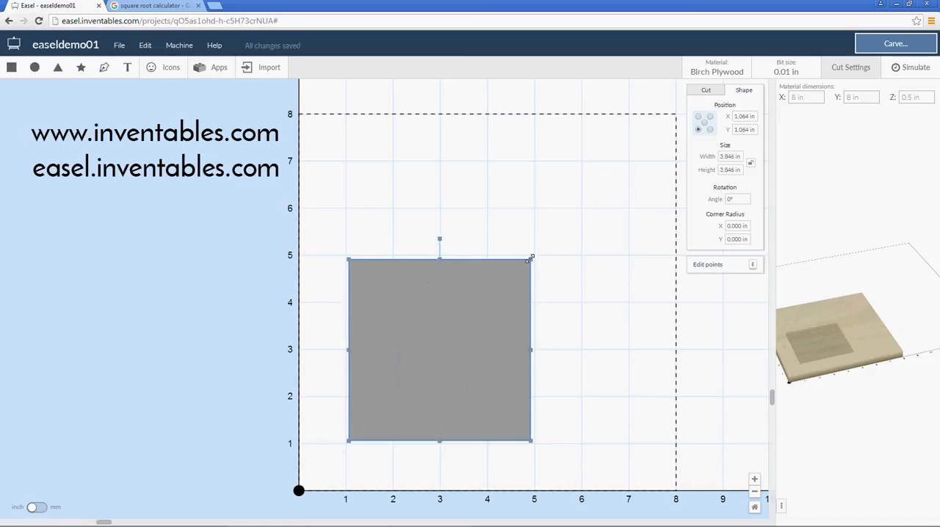
{"action": "left_click_drag", "start_coordinate": [531, 258], "coordinate": [562, 228]}
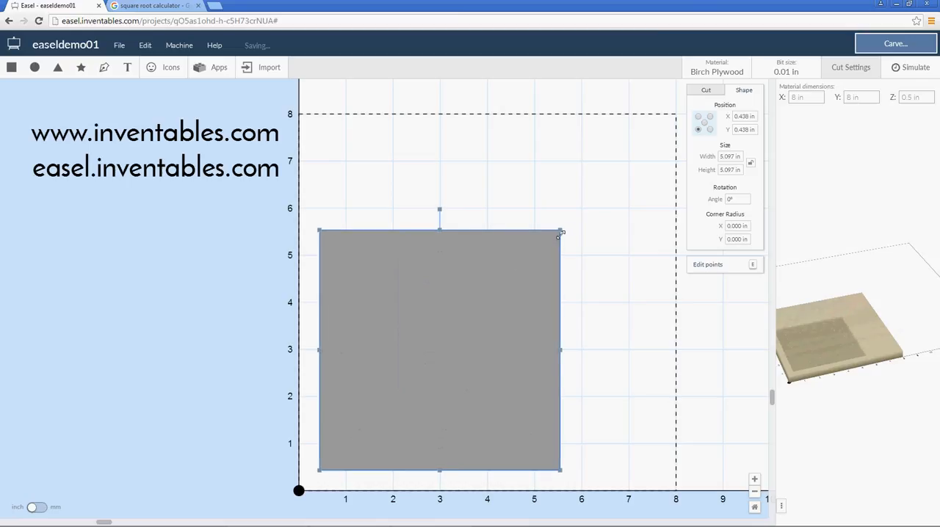
{"action": "left_click_drag", "start_coordinate": [506, 279], "coordinate": [536, 255]}
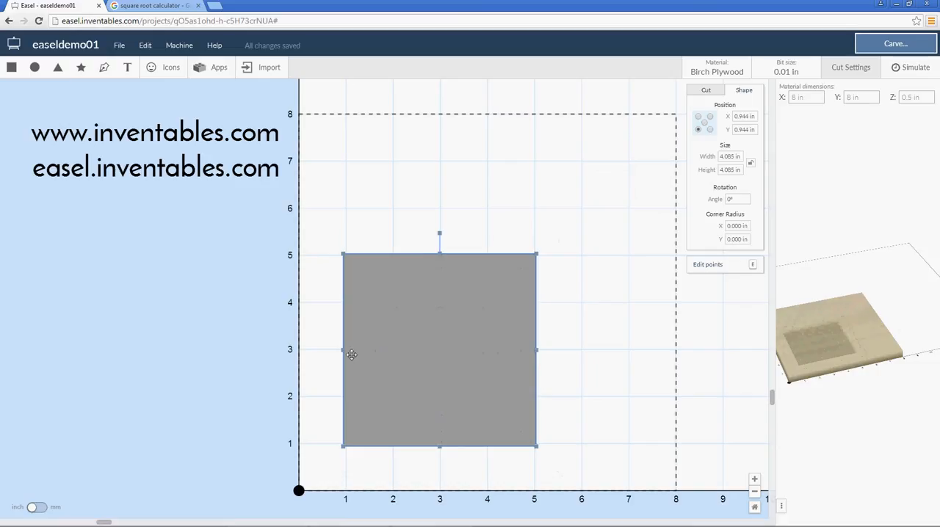
Stretch the square by its side handles into a rectangle about 4.46 in wide and 3.52 in high
{"action": "left_click_drag", "start_coordinate": [537, 349], "coordinate": [633, 349]}
{"action": "left_click_drag", "start_coordinate": [498, 349], "coordinate": [556, 348]}
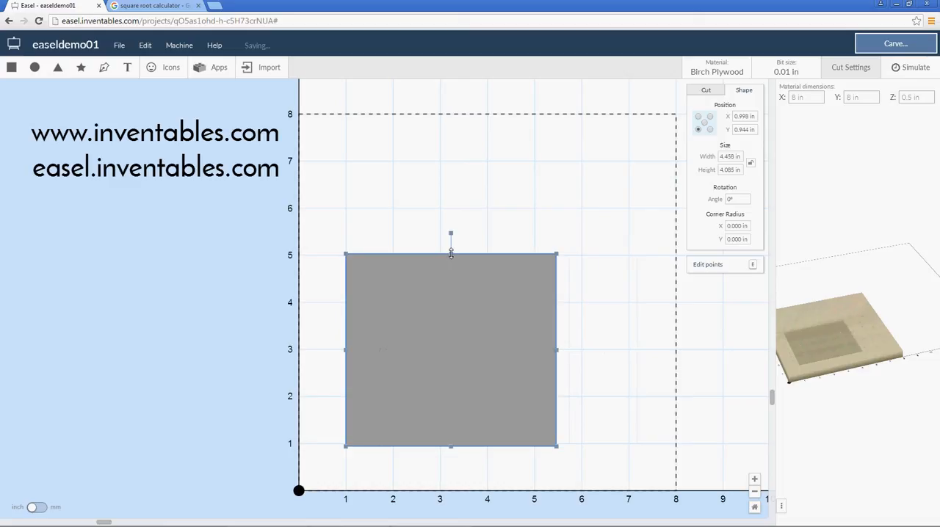
{"action": "mouse_move", "coordinate": [451, 264]}
{"action": "left_mouse_down"}
{"action": "mouse_move", "coordinate": [443, 314]}
{"action": "mouse_move", "coordinate": [453, 265]}
{"action": "left_mouse_up"}
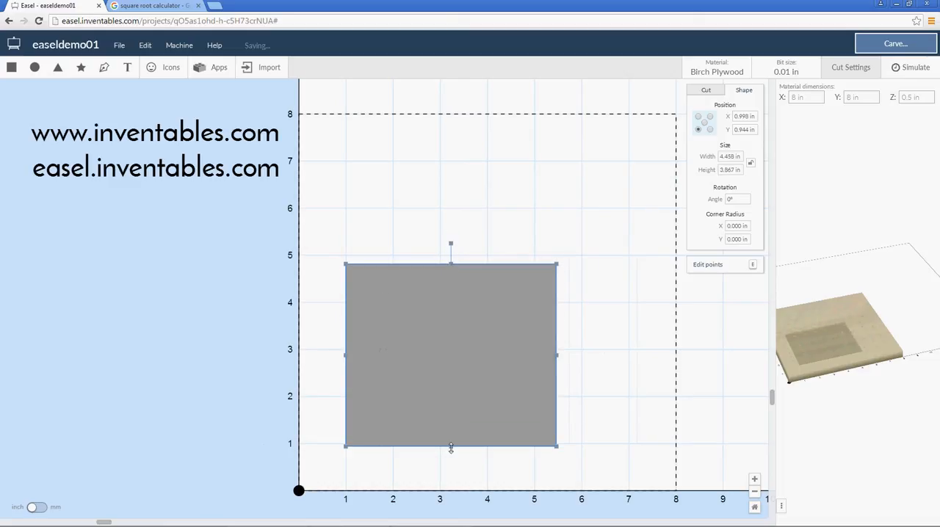
{"action": "left_click_drag", "start_coordinate": [450, 413], "coordinate": [450, 443]}
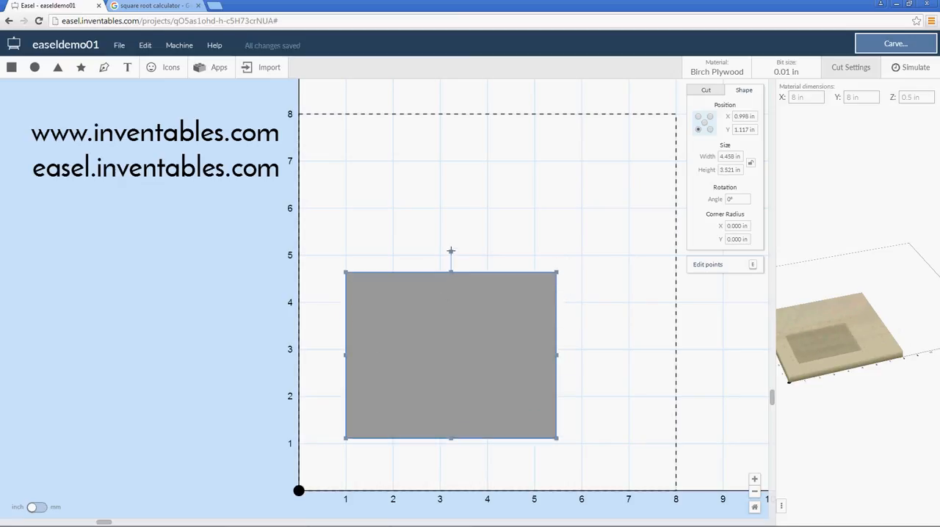
Rotate the rectangle freehand to an angle of about 309.4°
{"action": "left_click_drag", "start_coordinate": [451, 252], "coordinate": [503, 239]}
{"action": "left_click_drag", "start_coordinate": [415, 211], "coordinate": [524, 233]}
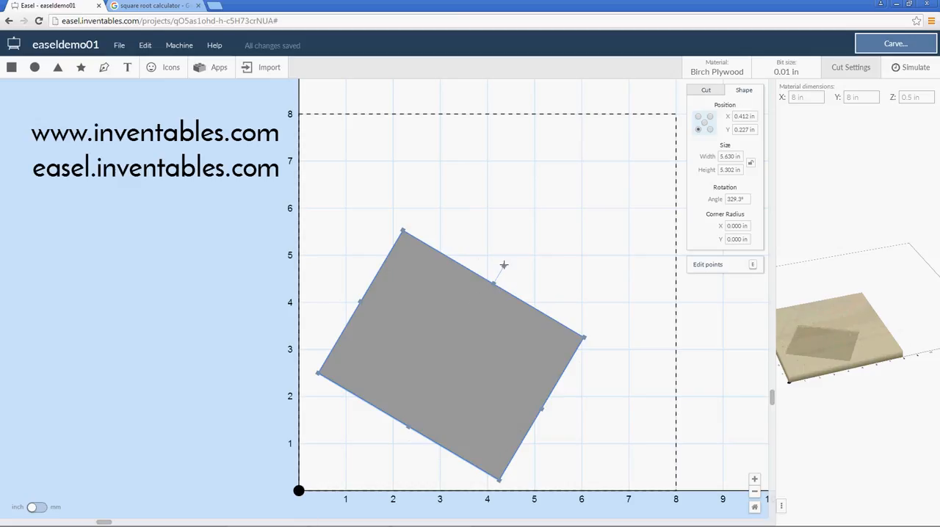
{"action": "mouse_move", "coordinate": [503, 266]}
{"action": "left_mouse_down"}
{"action": "mouse_move", "coordinate": [575, 318]}
{"action": "mouse_move", "coordinate": [553, 327]}
{"action": "mouse_move", "coordinate": [448, 250]}
{"action": "mouse_move", "coordinate": [420, 251]}
{"action": "mouse_move", "coordinate": [497, 257]}
{"action": "mouse_move", "coordinate": [518, 269]}
{"action": "left_mouse_up"}
{"action": "left_click_drag", "start_coordinate": [496, 256], "coordinate": [541, 279]}
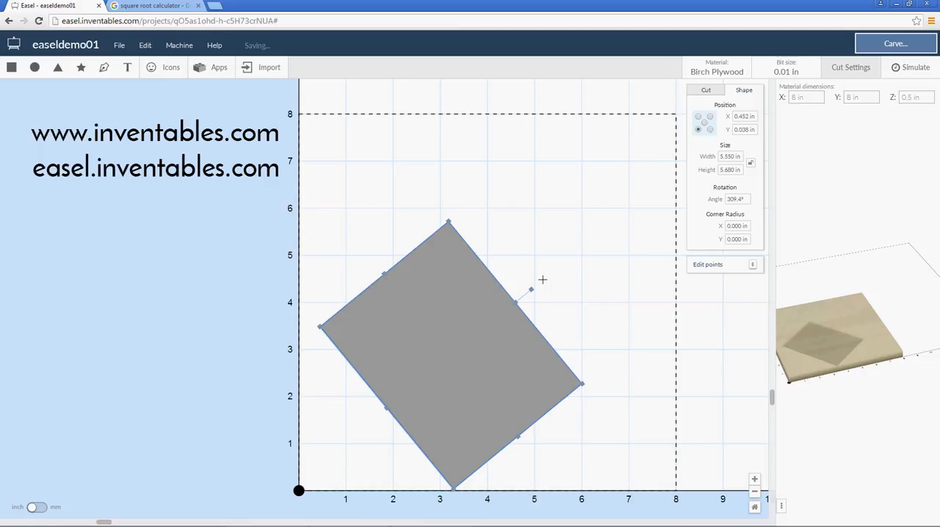
{"action": "left_click_drag", "start_coordinate": [542, 280], "coordinate": [542, 279]}
Set the rectangle's rotation angle to 310° and deselect it
{"action": "left_click_drag", "start_coordinate": [741, 199], "coordinate": [725, 200]}
{"action": "type", "text": "30"}
{"action": "type", "text": "0"}
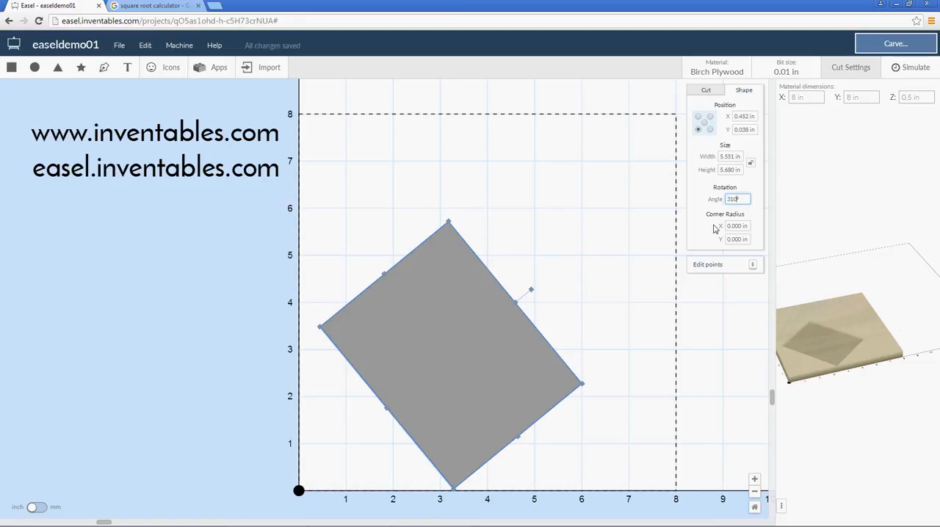
{"action": "key", "text": "Return"}
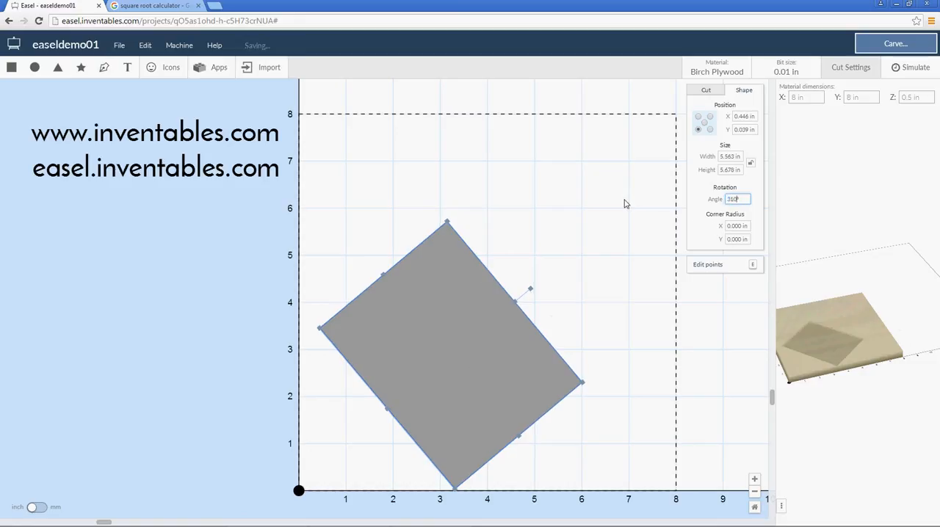
{"action": "left_click", "coordinate": [617, 230]}
Rotate the rectangle back to 0° and set its width and height to 4 in
{"action": "left_click", "coordinate": [450, 322]}
{"action": "left_click_drag", "start_coordinate": [514, 300], "coordinate": [451, 254]}
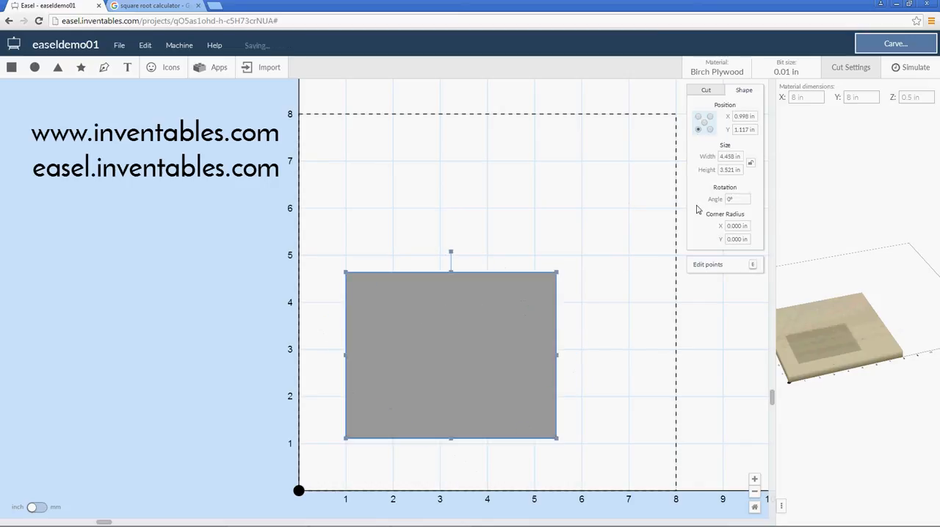
{"action": "double_click", "coordinate": [733, 155]}
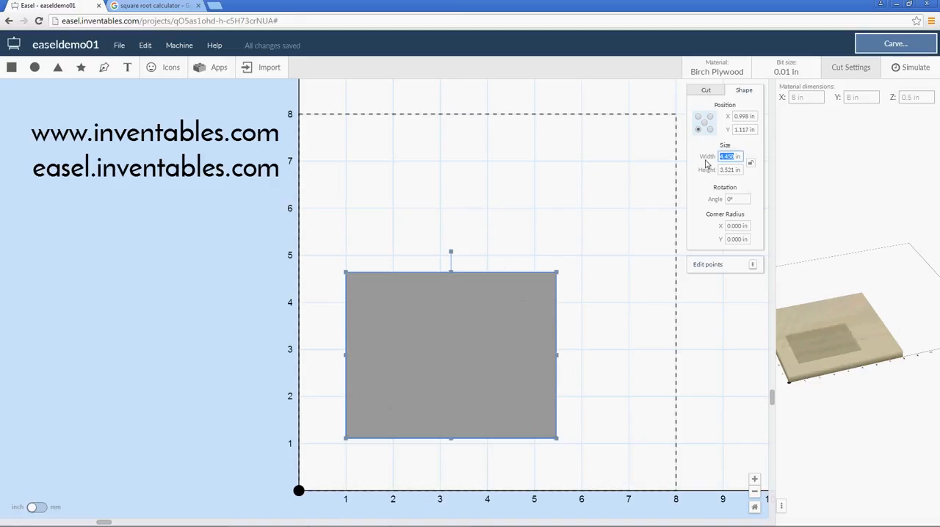
{"action": "type", "text": "4"}
{"action": "double_click", "coordinate": [732, 170]}
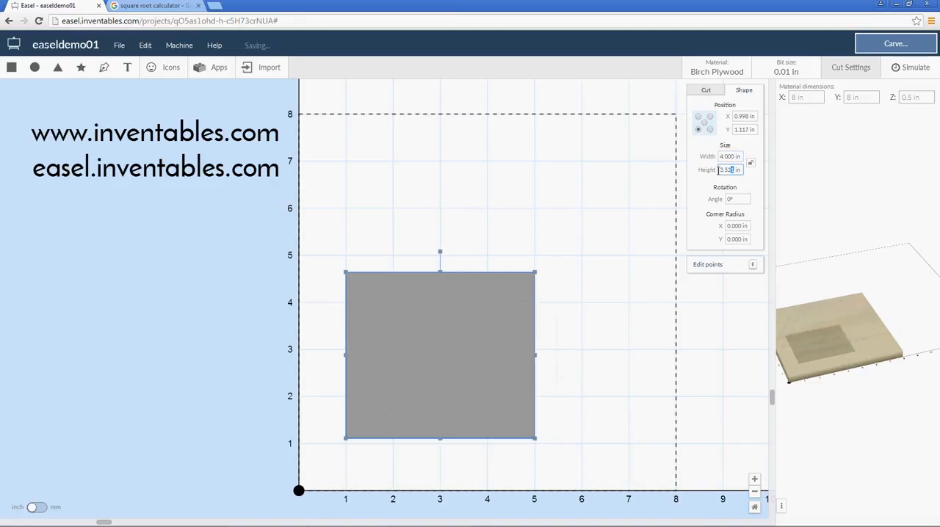
{"action": "type", "text": "4"}
{"action": "left_click", "coordinate": [727, 155]}
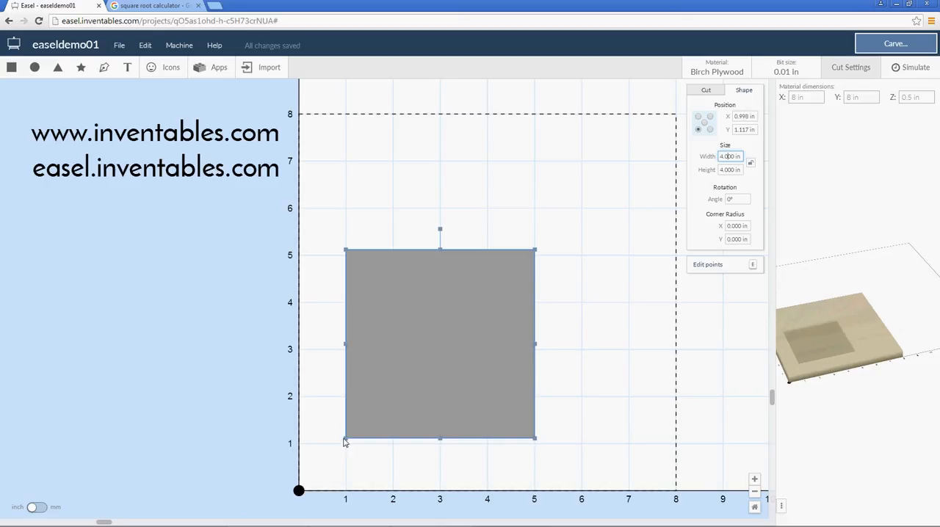
Add a 2 in circle beyond the square's upper-right corner, then place a duplicate partly overlapping it at about X 6.25, Y 3.92 in
{"action": "left_click", "coordinate": [34, 67]}
{"action": "left_click_drag", "start_coordinate": [394, 397], "coordinate": [584, 200]}
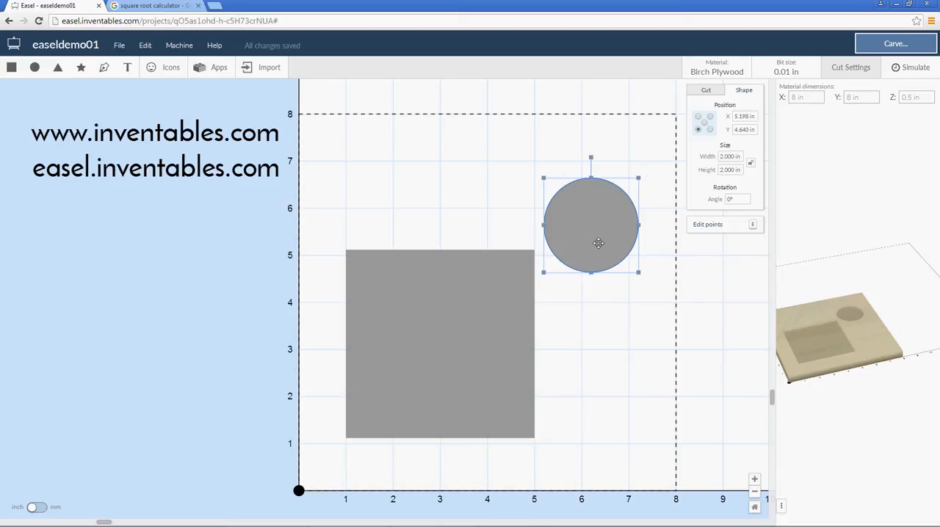
{"action": "key", "text": "ctrl+d"}
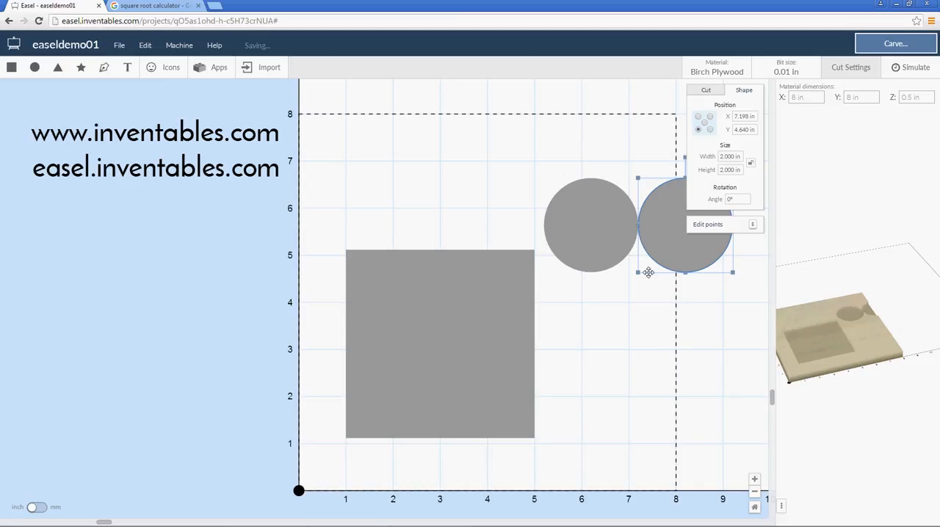
{"action": "left_click_drag", "start_coordinate": [616, 282], "coordinate": [621, 281]}
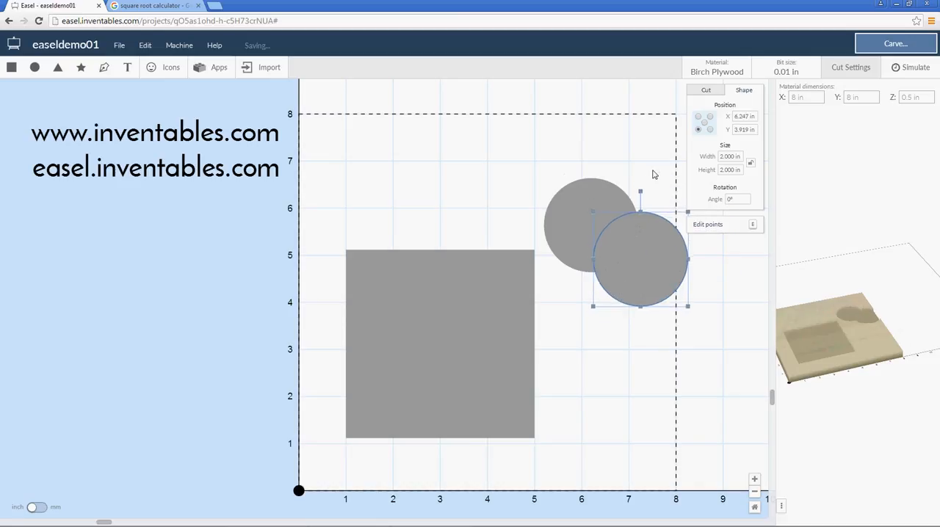
Select both overlapping circles together and switch the position reference point to the center
{"action": "left_click_drag", "start_coordinate": [663, 139], "coordinate": [575, 310]}
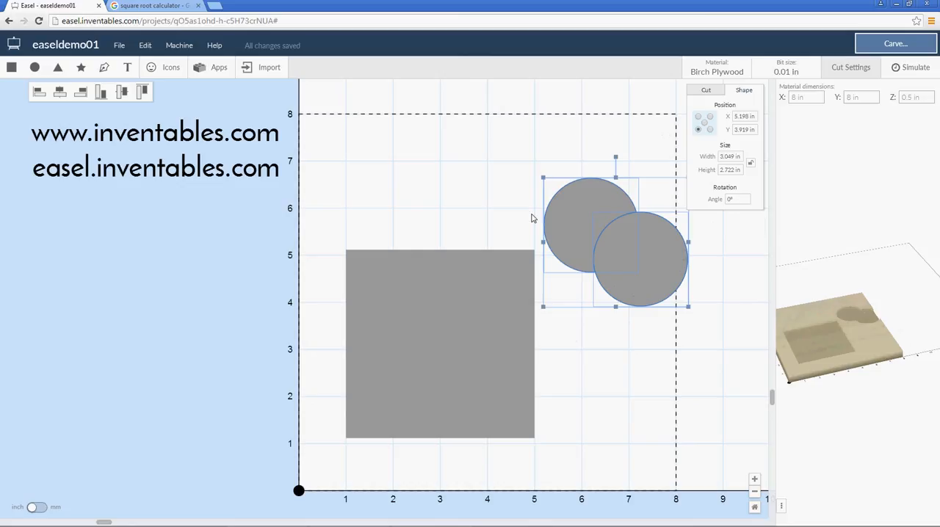
{"action": "left_click", "coordinate": [643, 144]}
{"action": "left_click", "coordinate": [651, 261]}
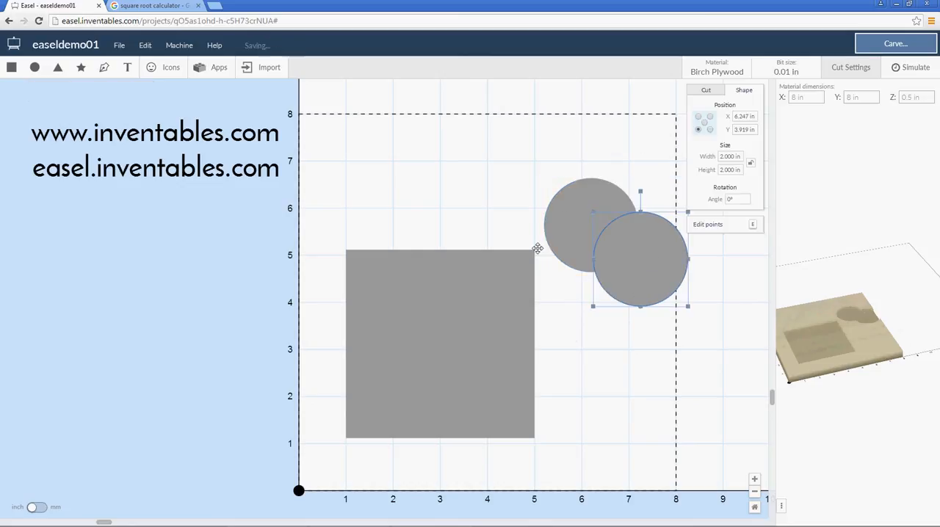
{"action": "left_click_drag", "start_coordinate": [661, 142], "coordinate": [601, 273]}
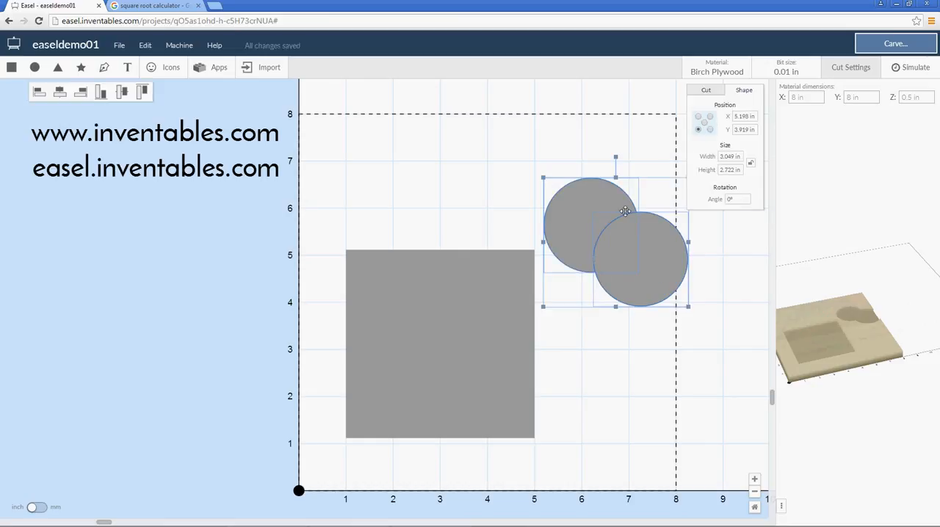
{"action": "left_click", "coordinate": [703, 123]}
Delete both circles, leaving the square in place
{"action": "left_click", "coordinate": [642, 151]}
{"action": "left_click", "coordinate": [601, 272]}
{"action": "key", "text": "Delete"}
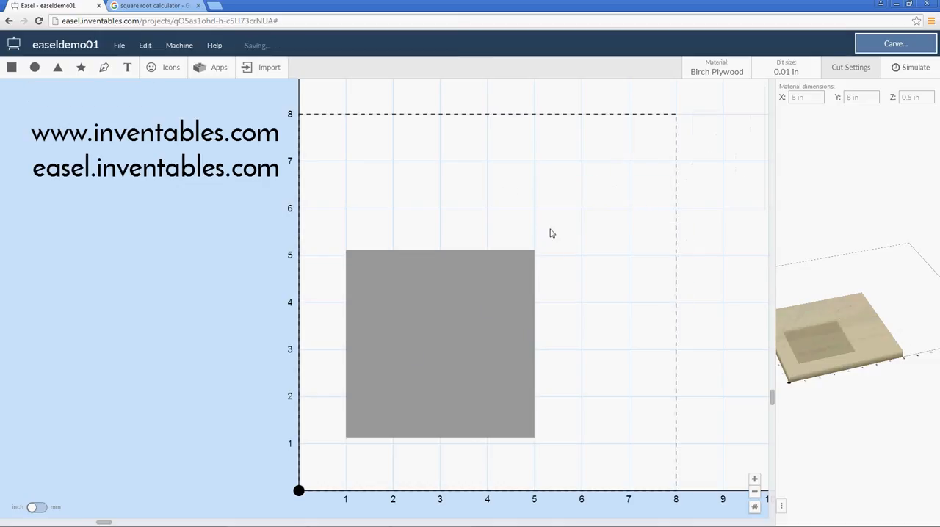
Select the 4 in square and delete it from the material
{"action": "left_click_drag", "start_coordinate": [570, 222], "coordinate": [340, 388]}
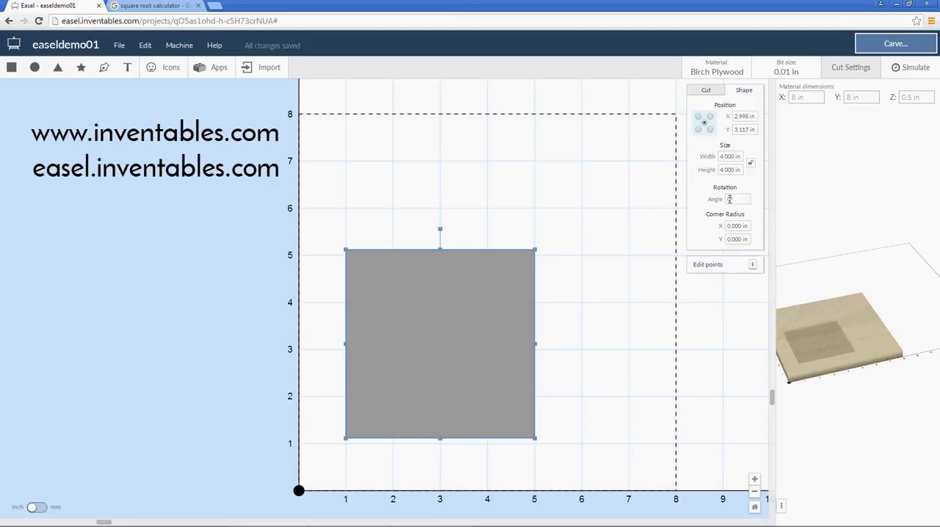
{"action": "left_click", "coordinate": [729, 199]}
{"action": "left_click", "coordinate": [617, 311]}
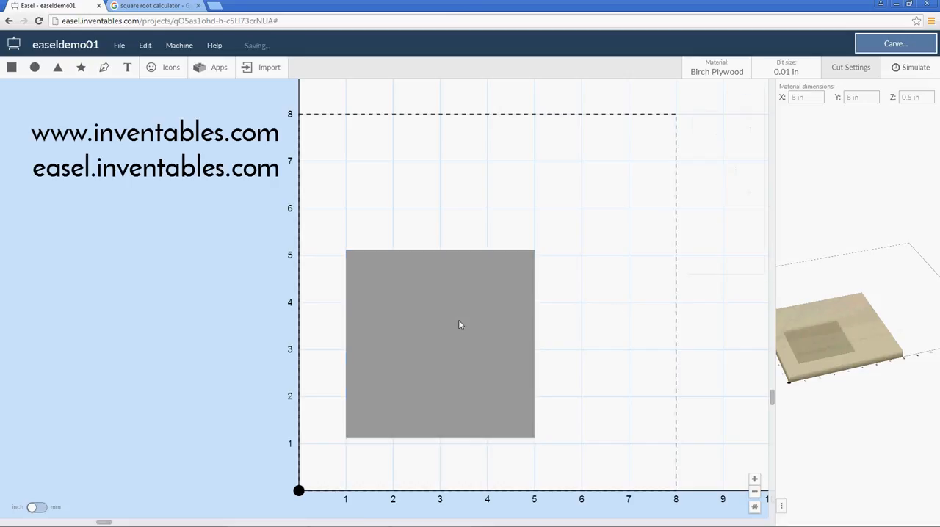
{"action": "left_click", "coordinate": [463, 324]}
{"action": "key", "text": "Delete"}
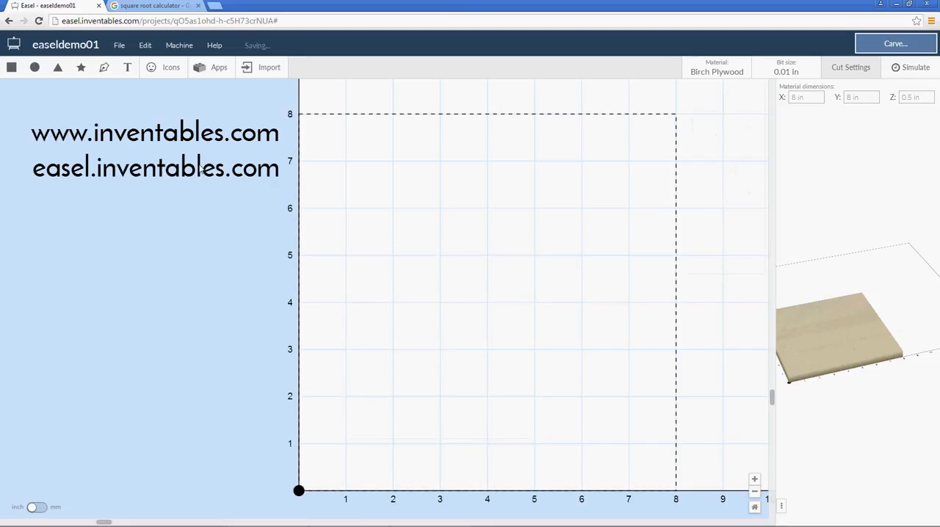
Add a 2 in triangle at about X 4.46, Y 2.73 in and place a circle about 0.7 in wide over its apex
{"action": "left_click", "coordinate": [58, 67]}
{"action": "left_click_drag", "start_coordinate": [405, 399], "coordinate": [524, 367]}
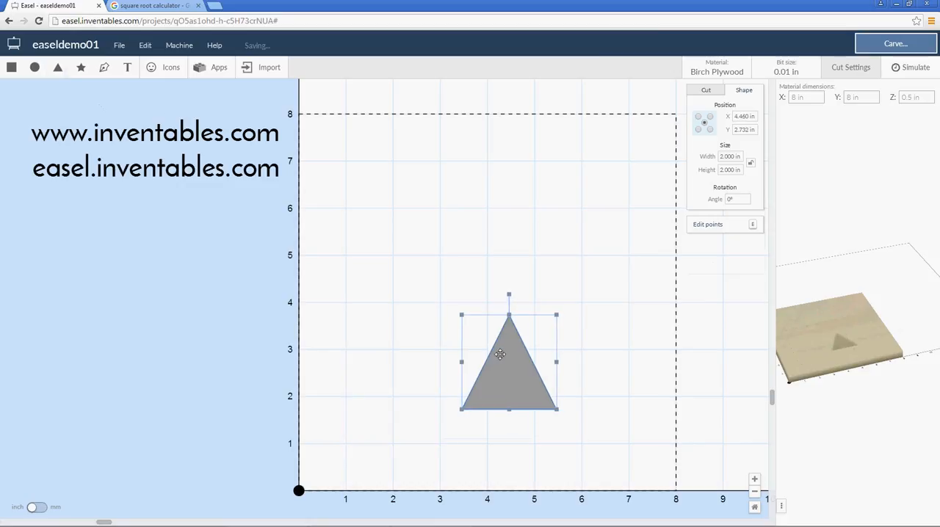
{"action": "left_click", "coordinate": [34, 68]}
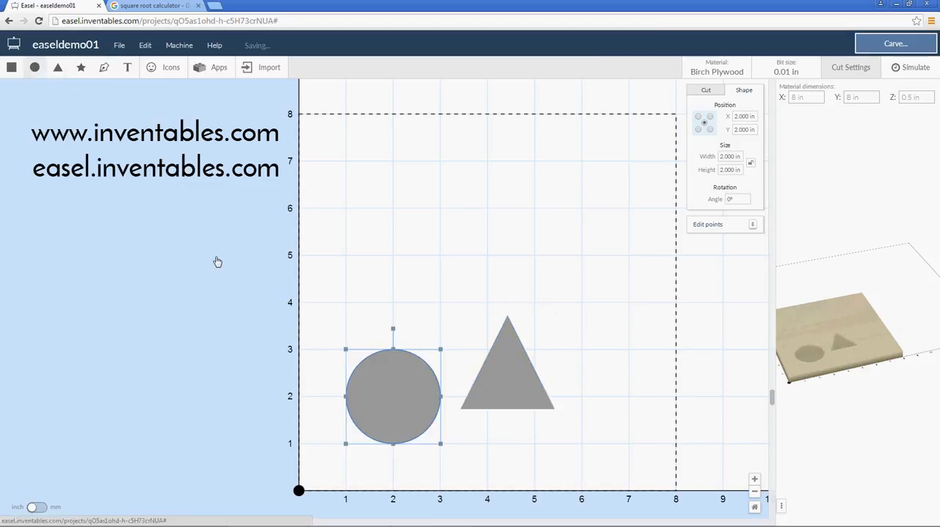
{"action": "left_click_drag", "start_coordinate": [440, 350], "coordinate": [511, 318]}
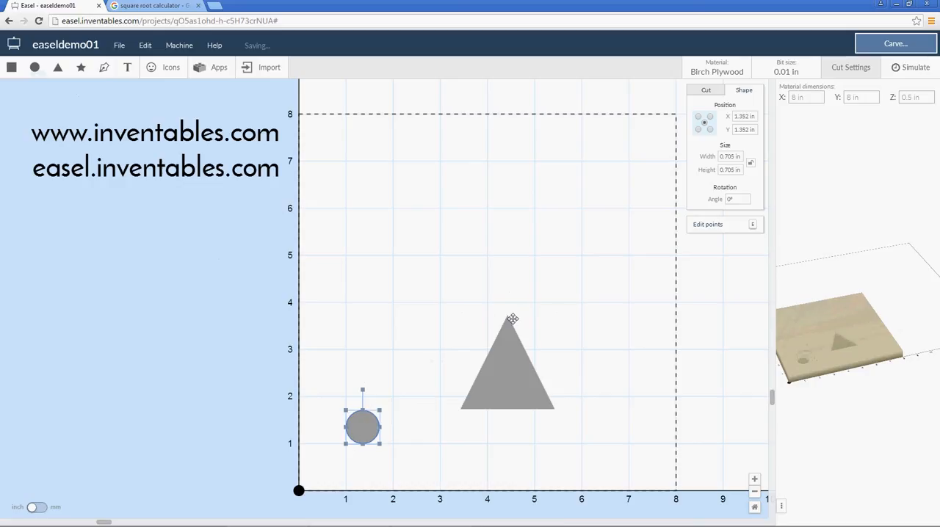
Select the circle and triangle together and align their centers horizontally
{"action": "left_click", "coordinate": [553, 303]}
{"action": "key", "text": "ctrl+a"}
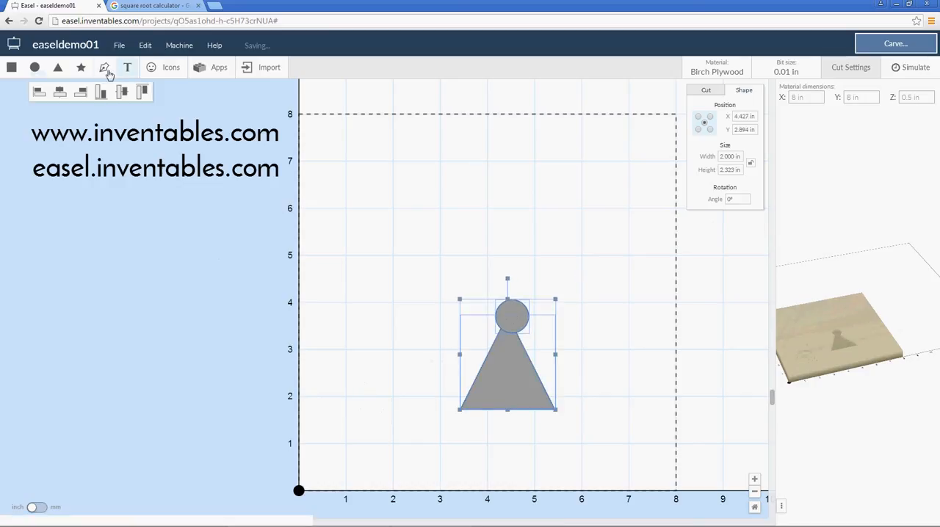
{"action": "left_click", "coordinate": [59, 92]}
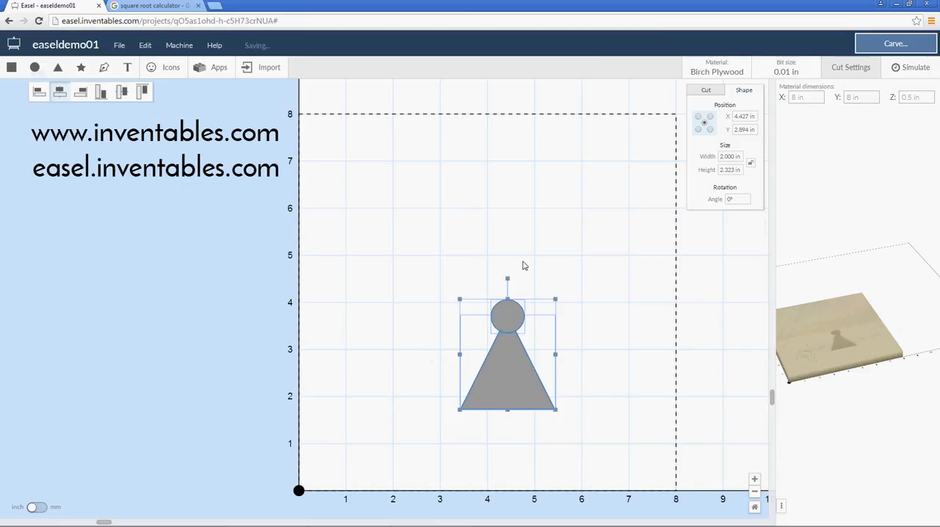
Select the aligned circle and triangle and combine them into a single shape
{"action": "left_click", "coordinate": [556, 258]}
{"action": "left_click_drag", "start_coordinate": [556, 256], "coordinate": [463, 378]}
{"action": "right_click", "coordinate": [544, 395]}
{"action": "left_click", "coordinate": [547, 489]}
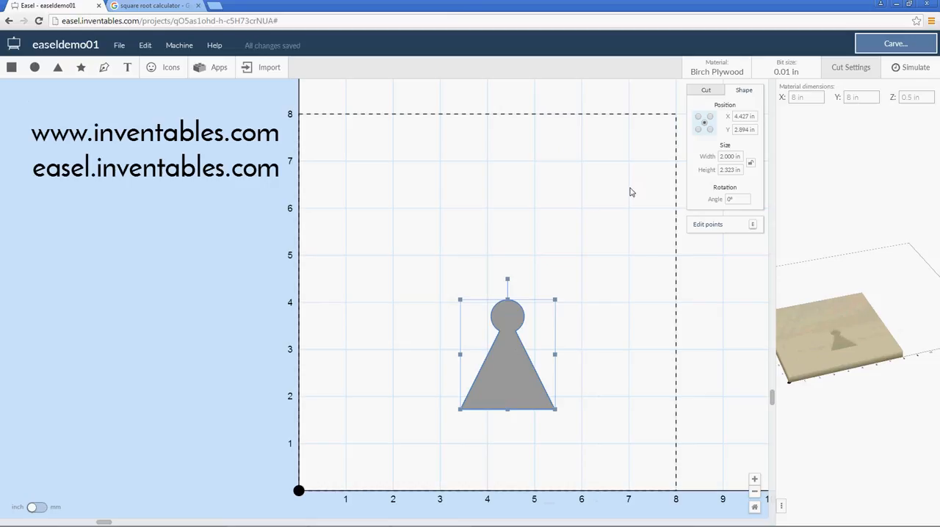
Try rotating the combined shape freehand by about 5.5° and undo the rotation
{"action": "left_click", "coordinate": [565, 258]}
{"action": "left_click_drag", "start_coordinate": [558, 260], "coordinate": [485, 356]}
{"action": "mouse_move", "coordinate": [506, 280]}
{"action": "left_mouse_down"}
{"action": "mouse_move", "coordinate": [545, 280]}
{"action": "mouse_move", "coordinate": [563, 301]}
{"action": "mouse_move", "coordinate": [543, 289]}
{"action": "mouse_move", "coordinate": [469, 284]}
{"action": "mouse_move", "coordinate": [540, 284]}
{"action": "mouse_move", "coordinate": [500, 279]}
{"action": "left_mouse_up"}
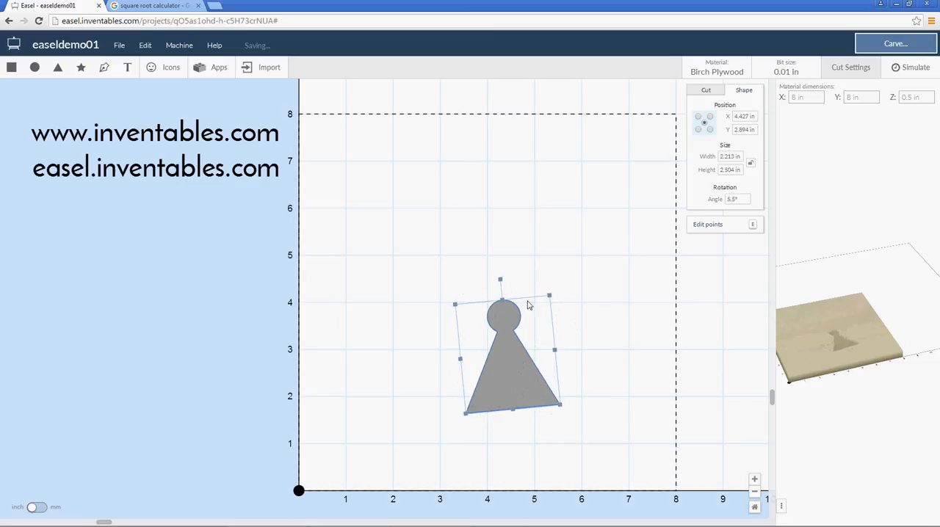
{"action": "key", "text": "ctrl+z"}
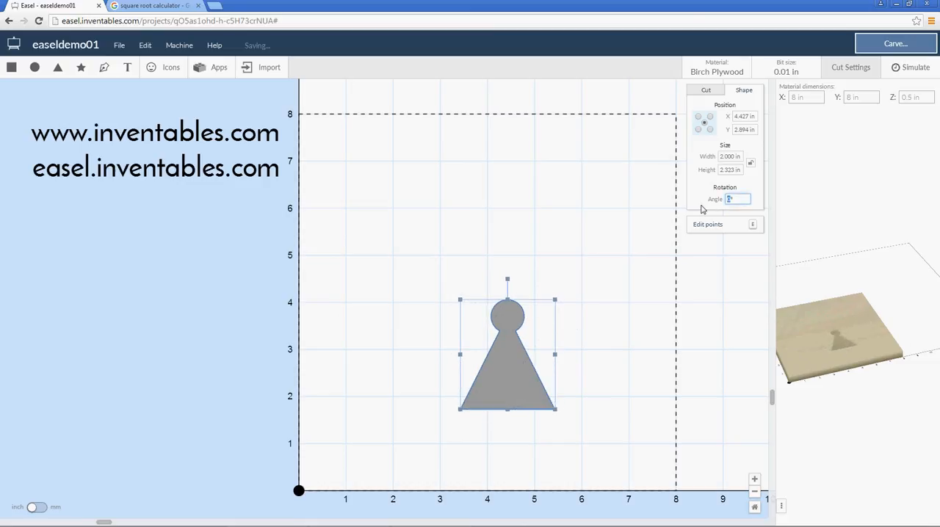
Try a rotation angle of 90° on the combined shape, undo it and deselect the shape
{"action": "type", "text": "9"}
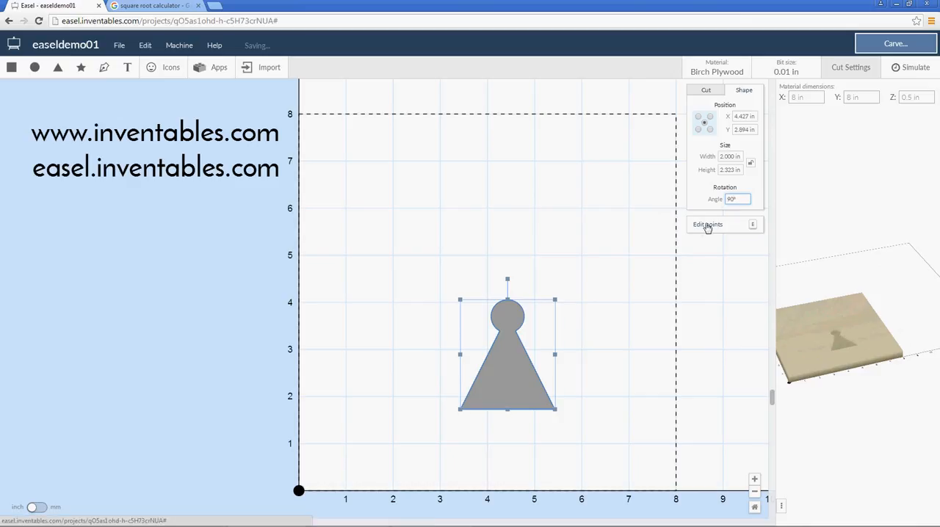
{"action": "type", "text": "0"}
{"action": "key", "text": "Return"}
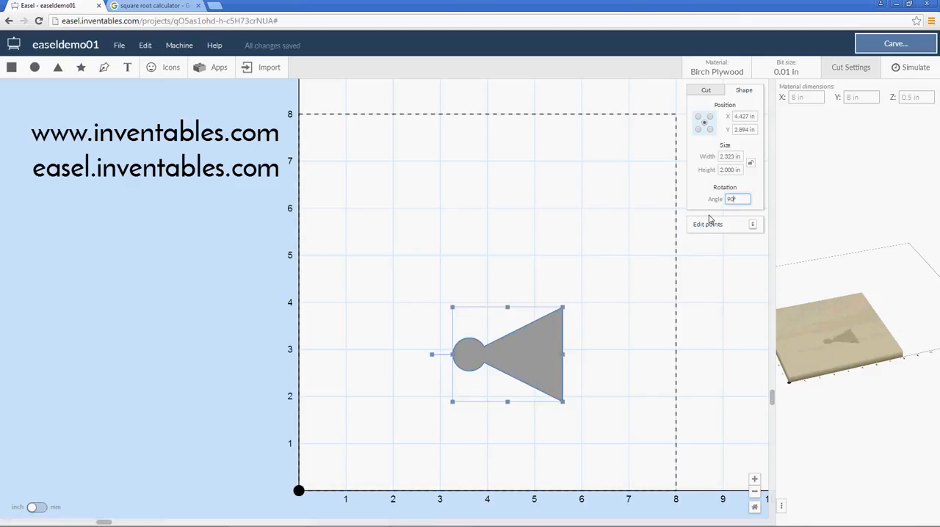
{"action": "key", "text": "BackSpace"}
{"action": "key", "text": "BackSpace"}
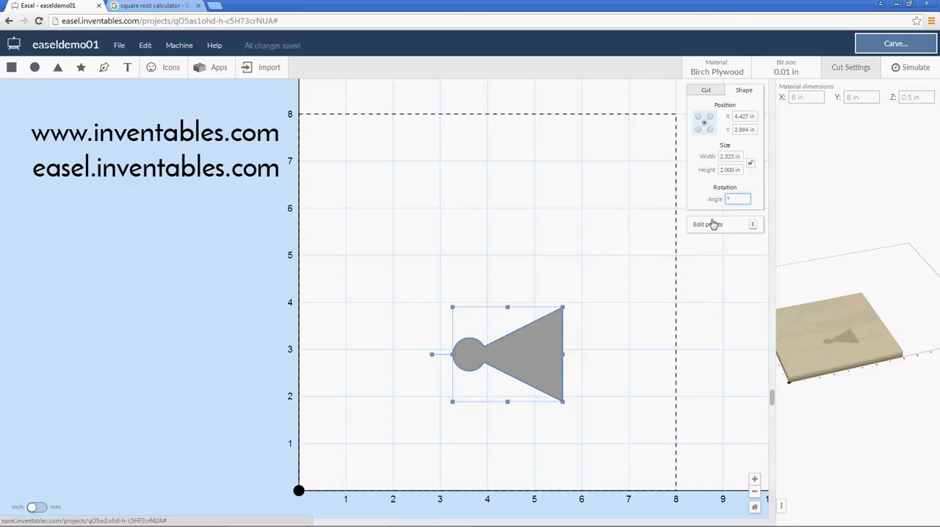
{"action": "type", "text": "90"}
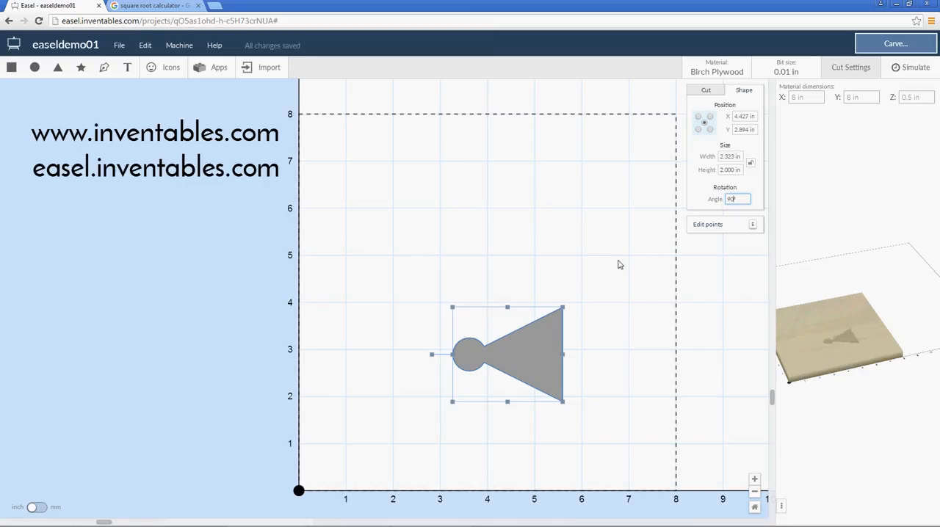
{"action": "left_click", "coordinate": [581, 280]}
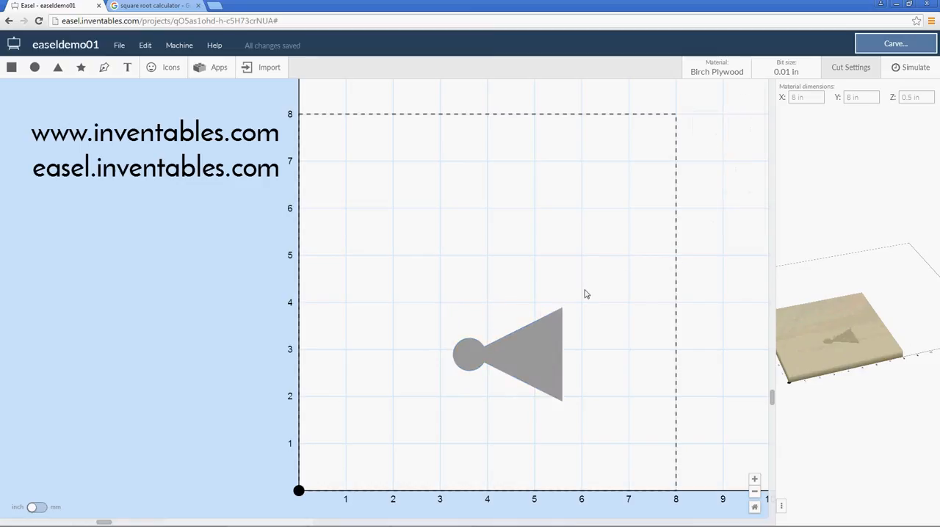
{"action": "key", "text": "ctrl+z"}
{"action": "left_click", "coordinate": [524, 356]}
{"action": "left_click", "coordinate": [667, 269]}
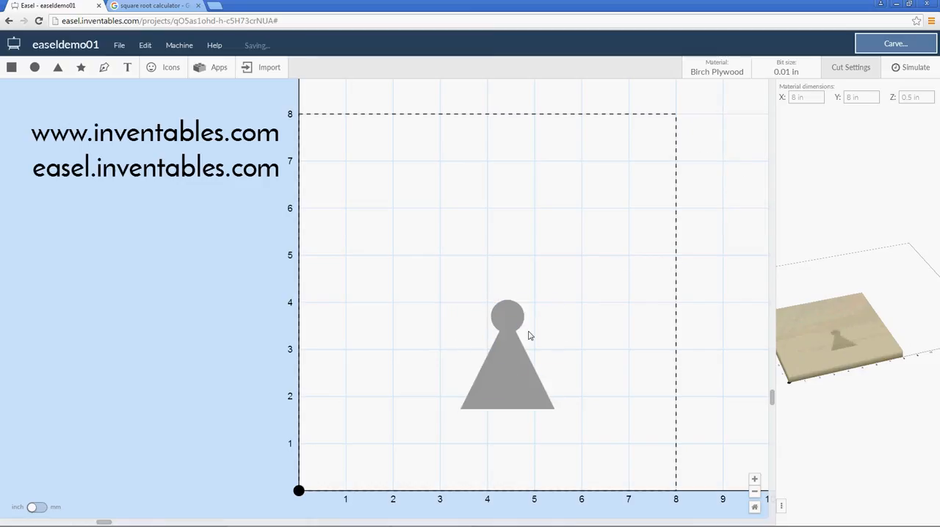
Try rotating the combined shape to 270° and undo the rotation
{"action": "left_click", "coordinate": [490, 362]}
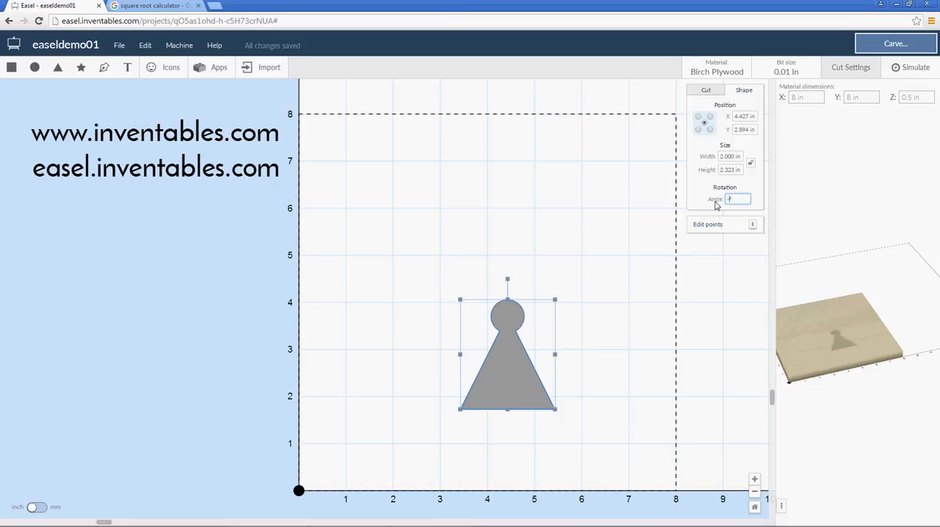
{"action": "key", "text": "Return"}
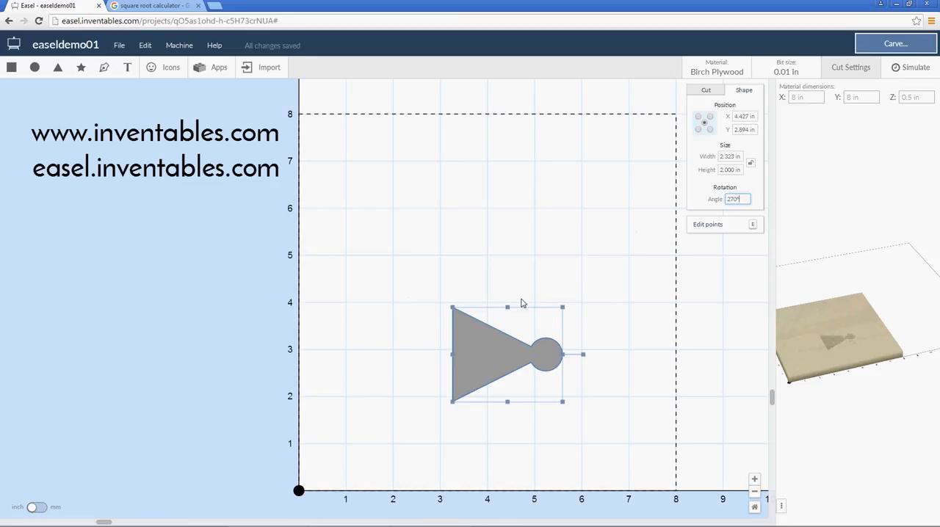
{"action": "left_click", "coordinate": [593, 266]}
{"action": "left_click_drag", "start_coordinate": [592, 277], "coordinate": [450, 416]}
{"action": "left_click_drag", "start_coordinate": [558, 266], "coordinate": [458, 365]}
{"action": "key", "text": "ctrl+z"}
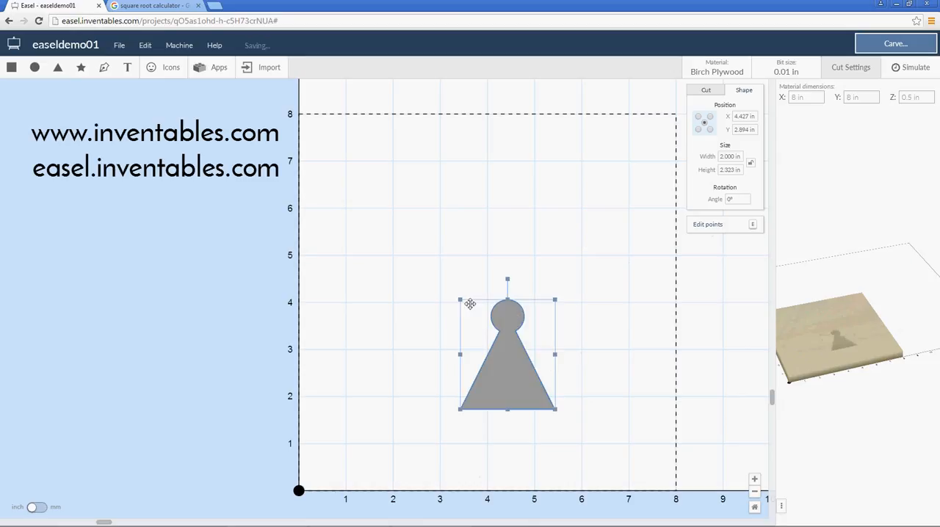
Try turning the combined shape upside down, to 180°, and undo the change
{"action": "left_click", "coordinate": [544, 352]}
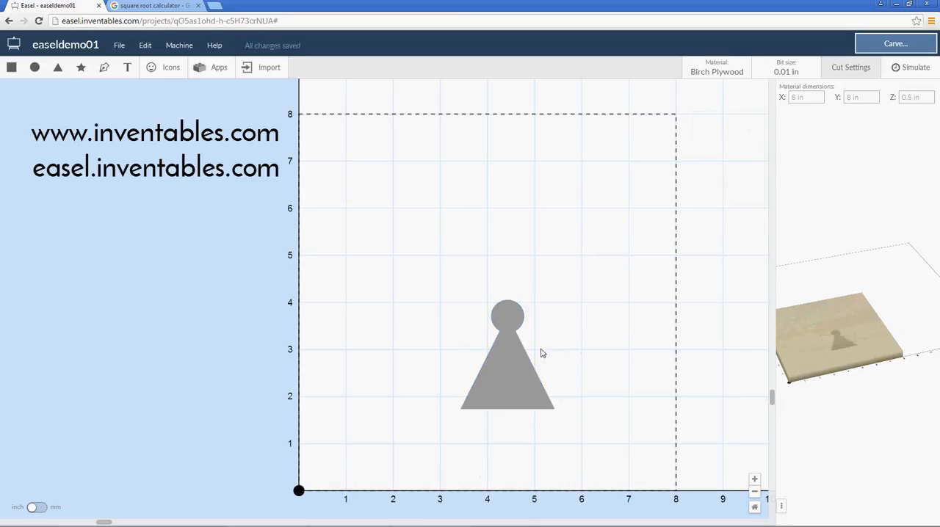
{"action": "left_click", "coordinate": [509, 360]}
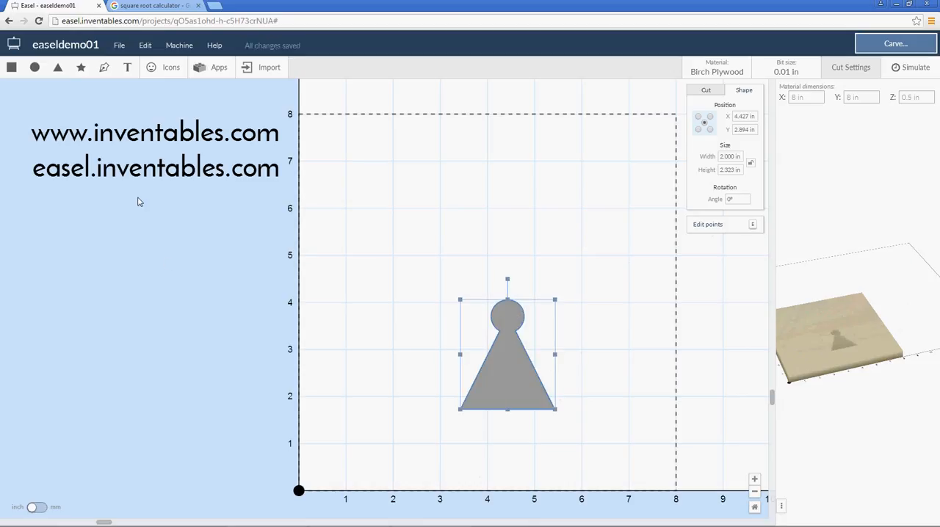
{"action": "right_click", "coordinate": [510, 351]}
{"action": "left_click", "coordinate": [727, 199]}
{"action": "right_click", "coordinate": [517, 372]}
{"action": "left_click", "coordinate": [545, 466]}
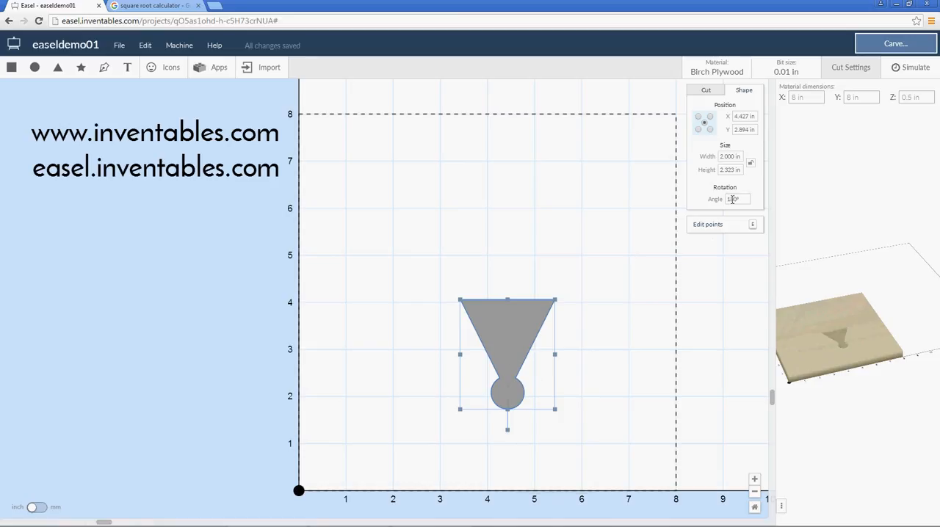
{"action": "left_click", "coordinate": [595, 340]}
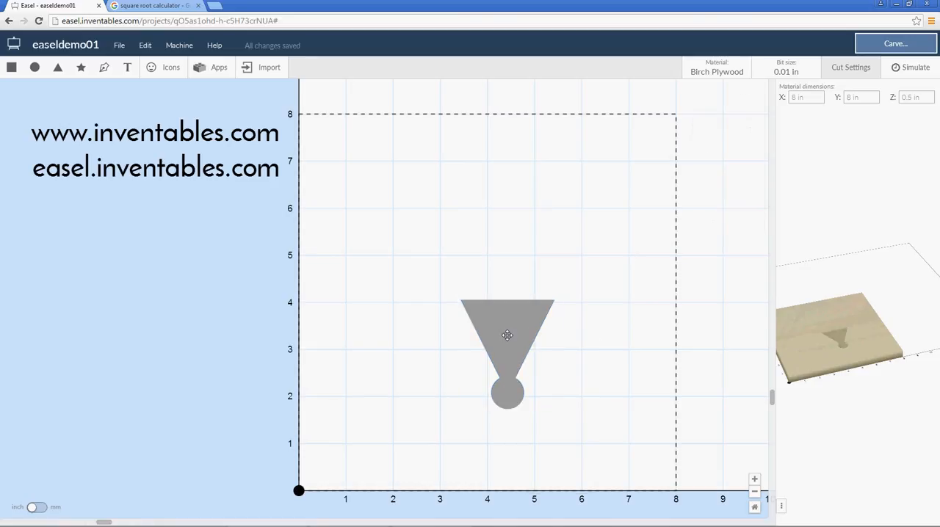
{"action": "left_click", "coordinate": [507, 335]}
{"action": "key", "text": "ctrl+z"}
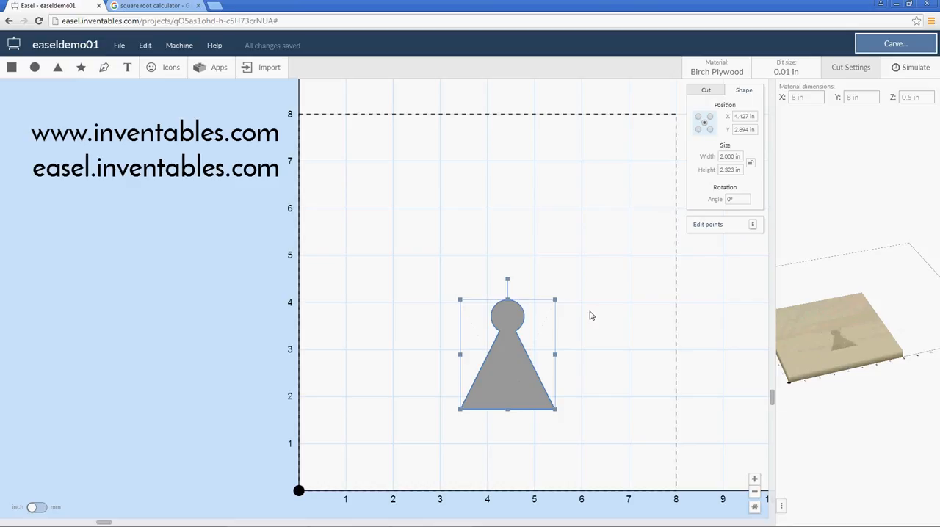
Move the combined shape over the origin, to about X -0.1, Y 0.28 in, and change its cut to an on-path outline
{"action": "scroll", "coordinate": [580, 317], "scroll_direction": "down", "scroll_amount": 2}
{"action": "scroll", "coordinate": [541, 317], "scroll_direction": "up", "scroll_amount": 1}
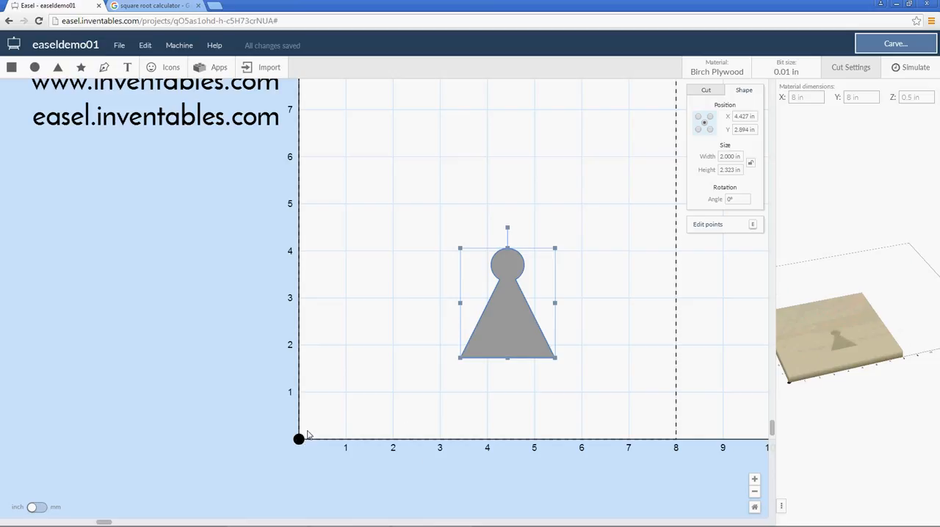
{"action": "left_click_drag", "start_coordinate": [493, 307], "coordinate": [282, 431]}
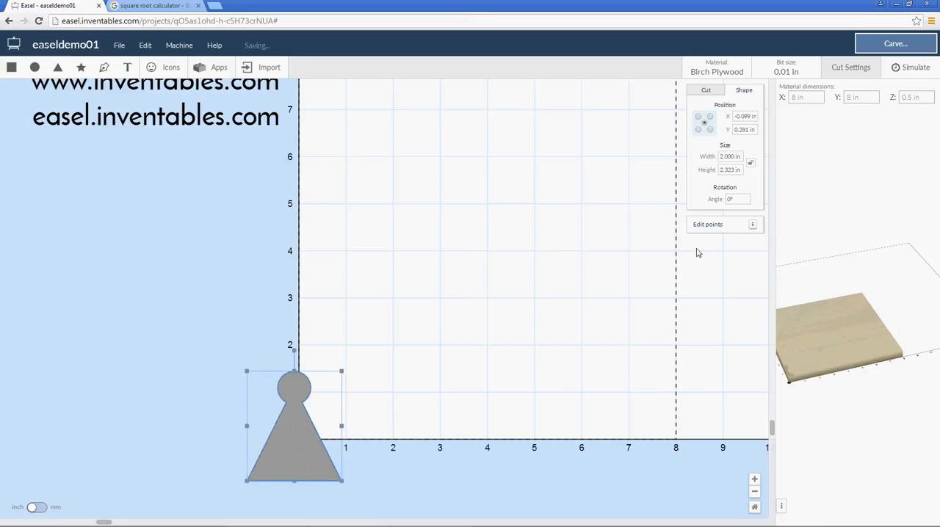
{"action": "left_click", "coordinate": [707, 91]}
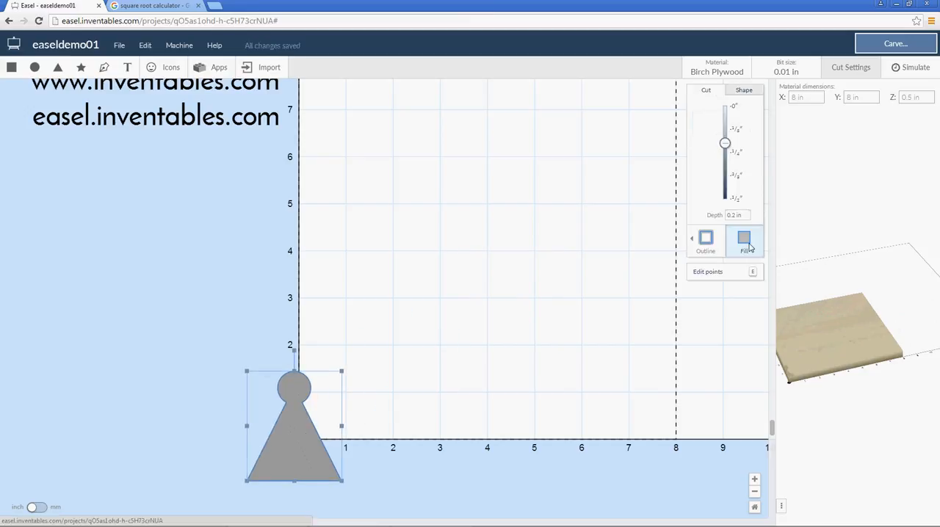
{"action": "left_click", "coordinate": [706, 240]}
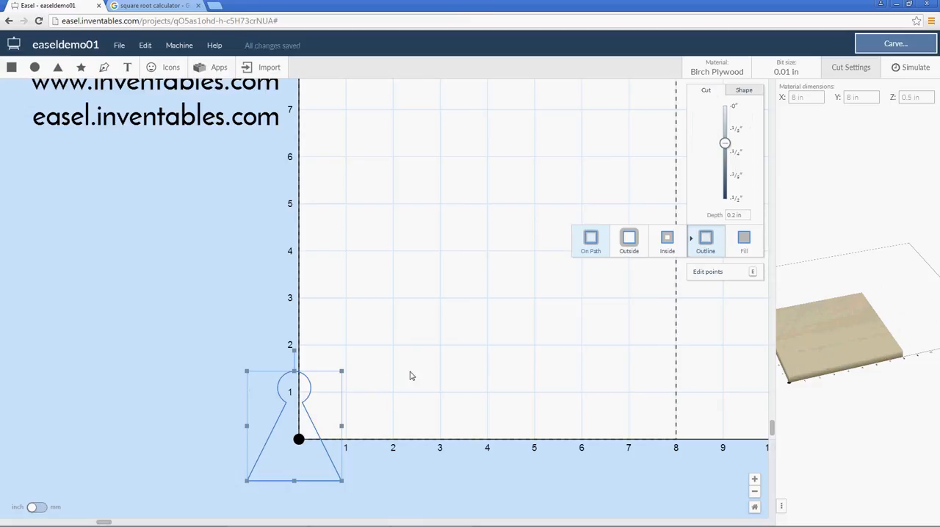
Set the outlined shape's center position to X 0, Y 0 in and deselect it
{"action": "left_click", "coordinate": [745, 92]}
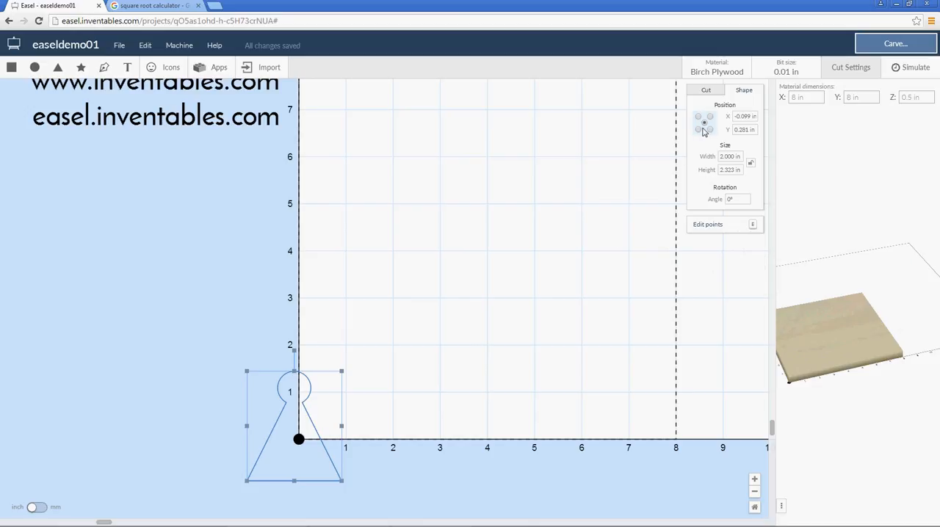
{"action": "left_click", "coordinate": [750, 116]}
{"action": "type", "text": "0"}
{"action": "left_click", "coordinate": [748, 129]}
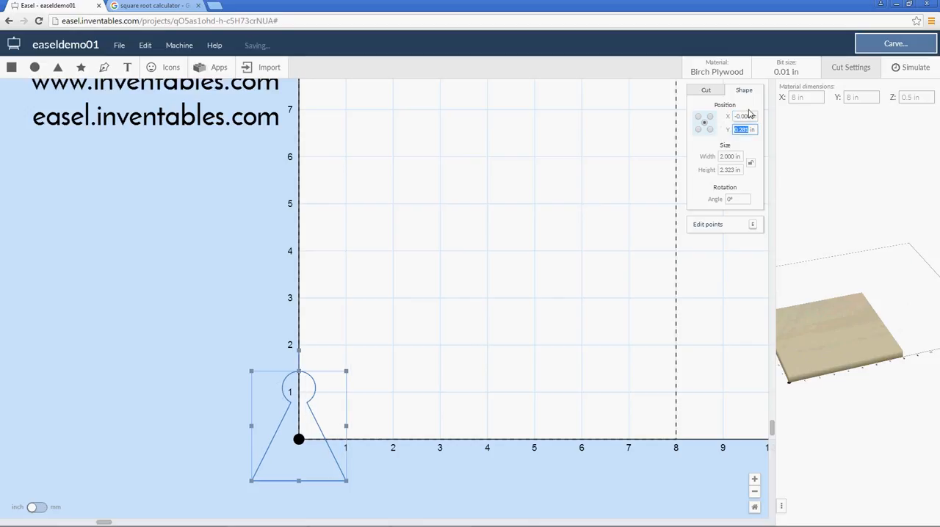
{"action": "type", "text": "0"}
{"action": "key", "text": "shift+Tab"}
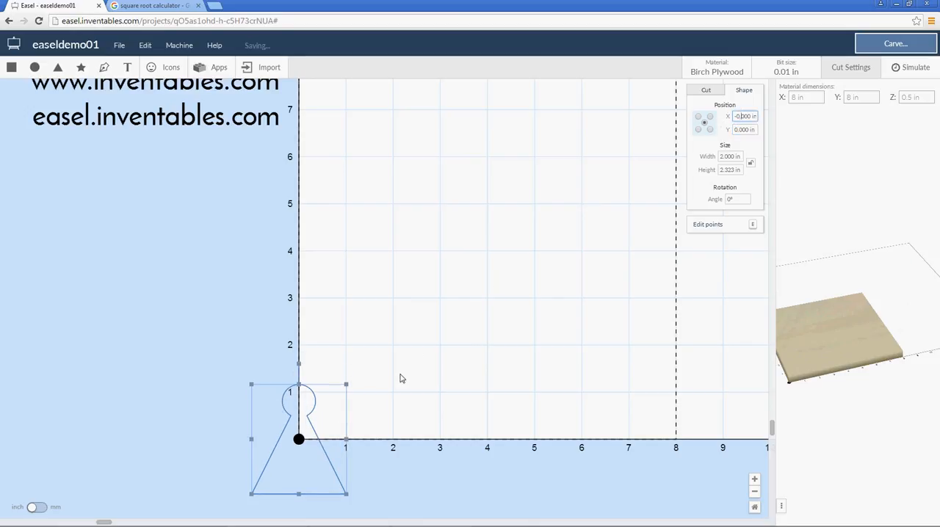
{"action": "left_click", "coordinate": [441, 362]}
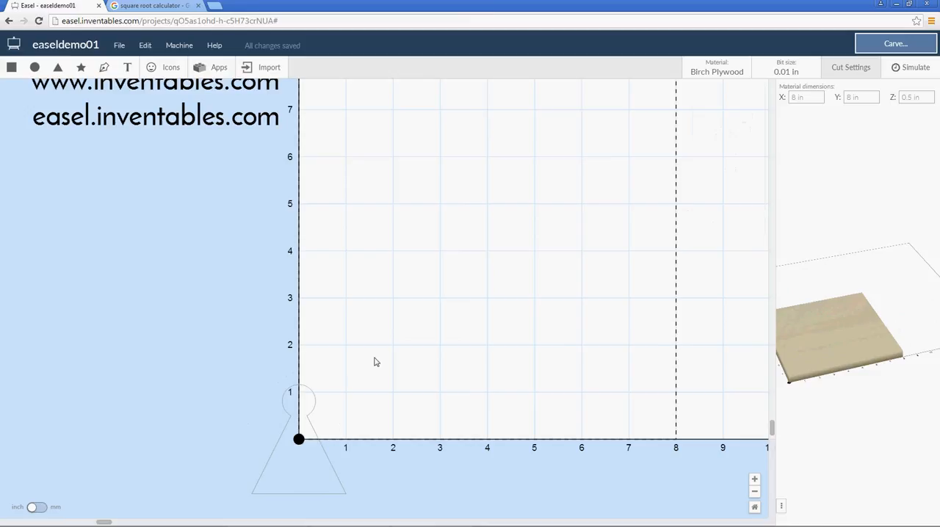
Select the outlined shape, use its lower-right corner as the position reference, and set X and Y to 0 in
{"action": "left_click_drag", "start_coordinate": [375, 346], "coordinate": [212, 497]}
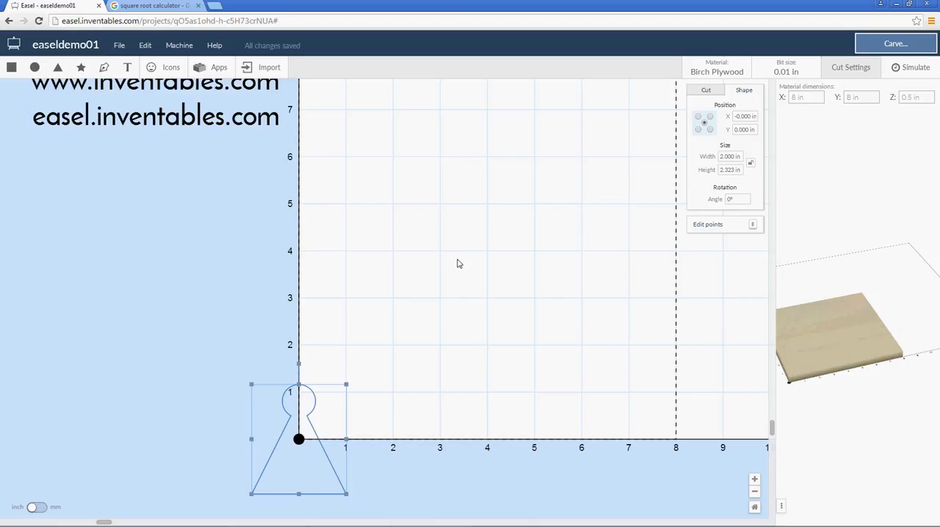
{"action": "left_click", "coordinate": [709, 130]}
{"action": "double_click", "coordinate": [747, 116]}
{"action": "type", "text": "0"}
{"action": "double_click", "coordinate": [748, 130]}
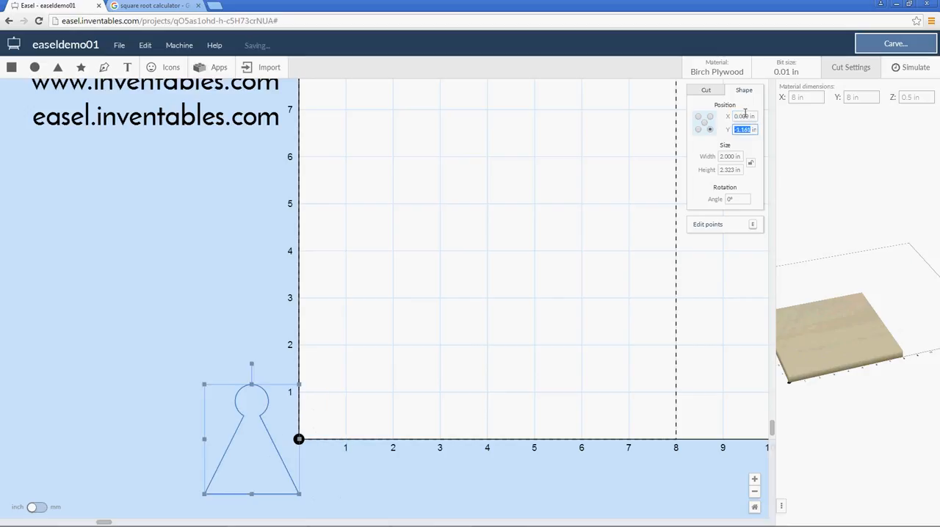
{"action": "type", "text": "0"}
{"action": "key", "text": "Return"}
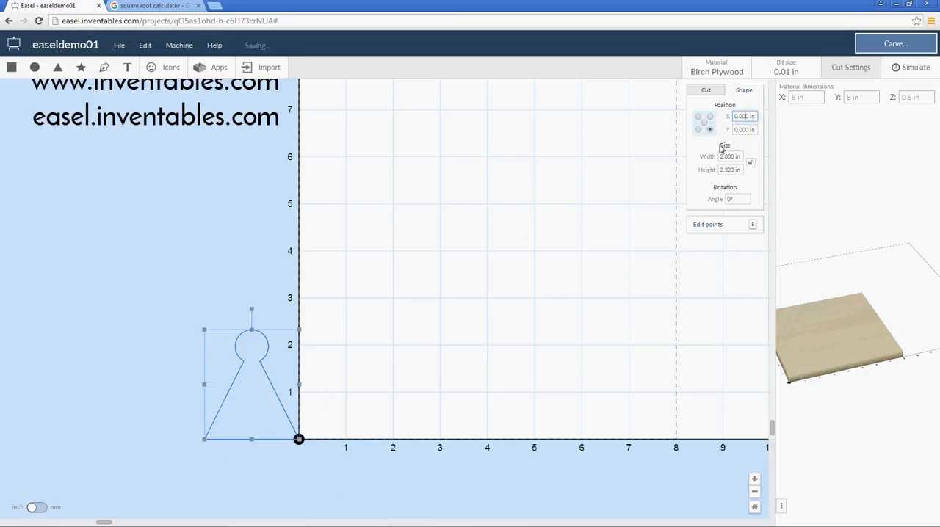
Switch the shape's position reference to its lower-left corner, set X to 0 in and deselect it
{"action": "left_click", "coordinate": [699, 129]}
{"action": "type", "text": "0"}
{"action": "key", "text": "Return"}
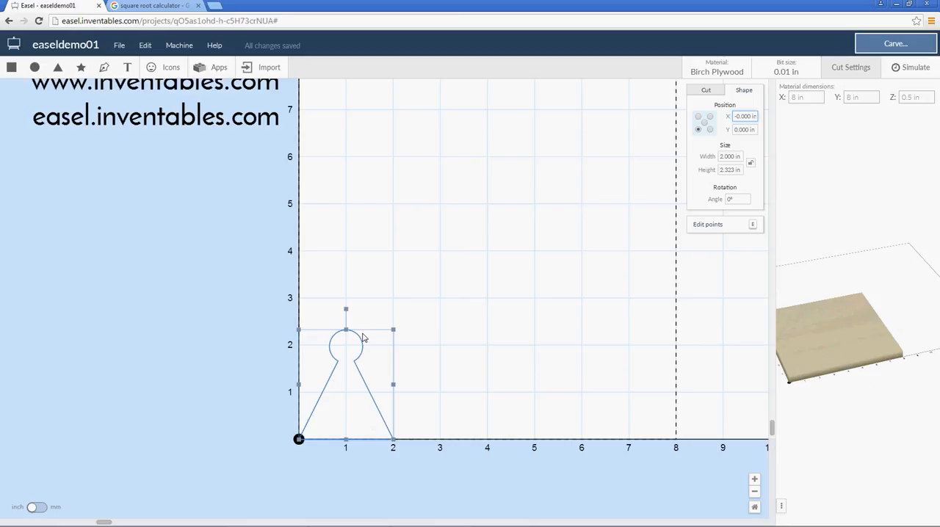
{"action": "left_click", "coordinate": [400, 307]}
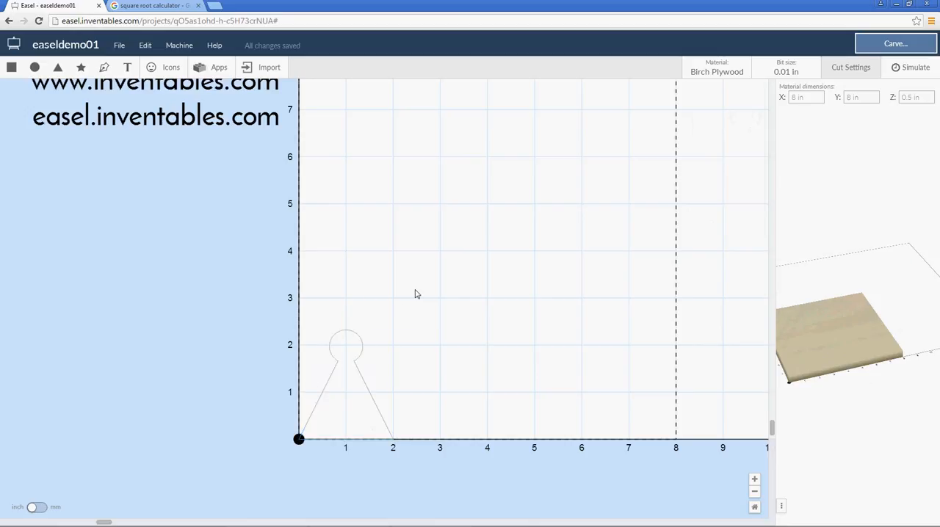
Set the outlined shape's width to 3 in with its proportions unlocked, and set it back to 2 in
{"action": "left_click", "coordinate": [326, 384]}
{"action": "double_click", "coordinate": [728, 155]}
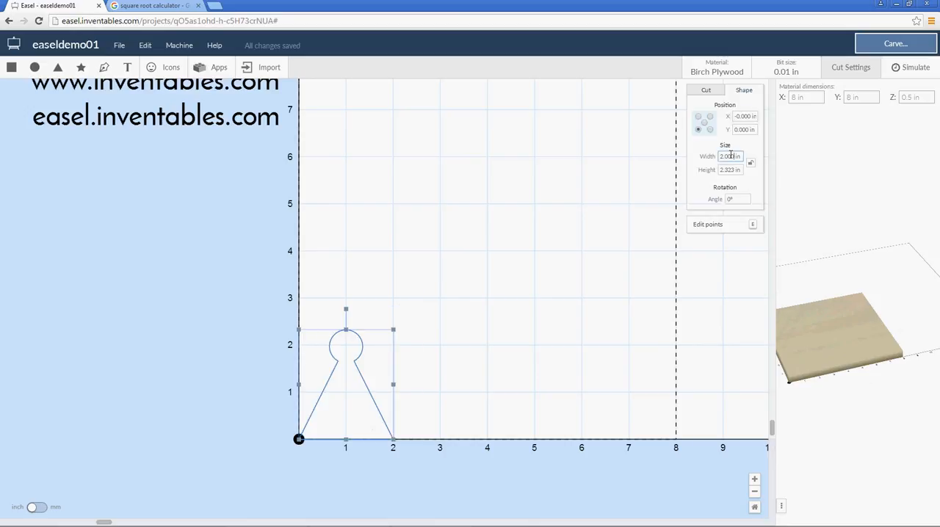
{"action": "type", "text": "3"}
{"action": "left_click", "coordinate": [731, 169]}
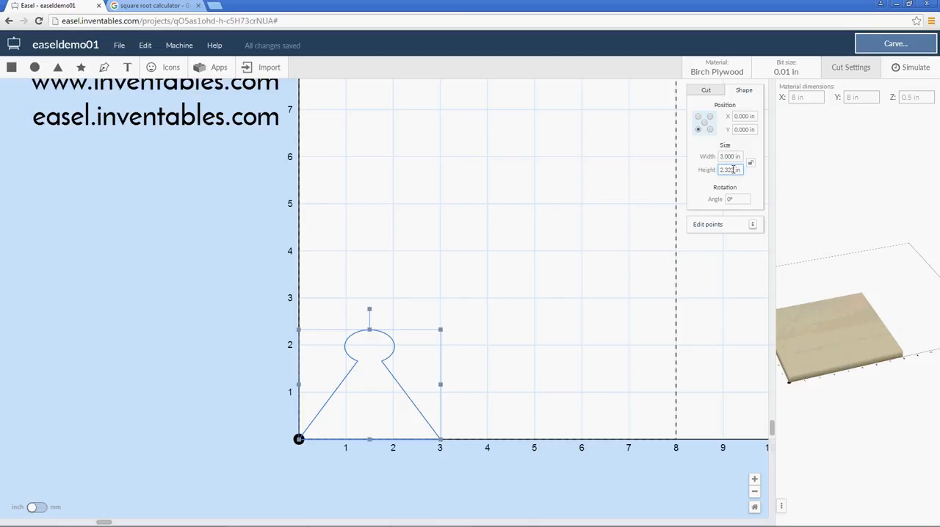
{"action": "key", "text": "shift+Tab"}
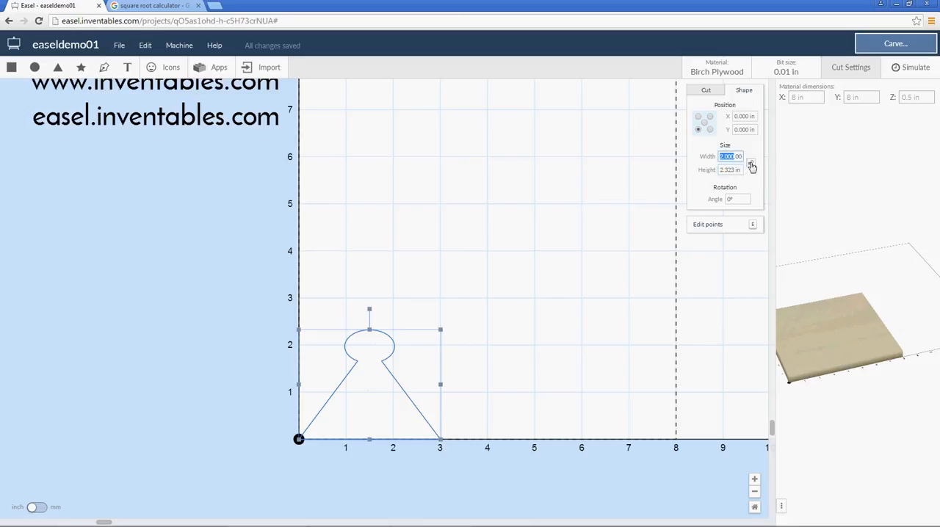
Lock the outlined shape's width-to-height proportions and set its width to 3 in
{"action": "left_click", "coordinate": [751, 166]}
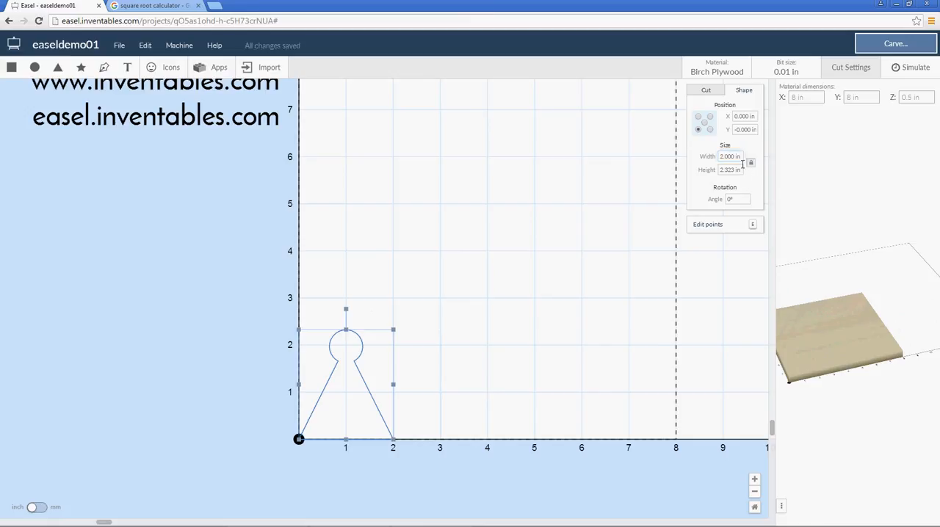
{"action": "left_click", "coordinate": [730, 156]}
{"action": "left_click", "coordinate": [737, 155]}
{"action": "left_click_drag", "start_coordinate": [735, 156], "coordinate": [716, 156]}
{"action": "type", "text": "3"}
{"action": "key", "text": "Return"}
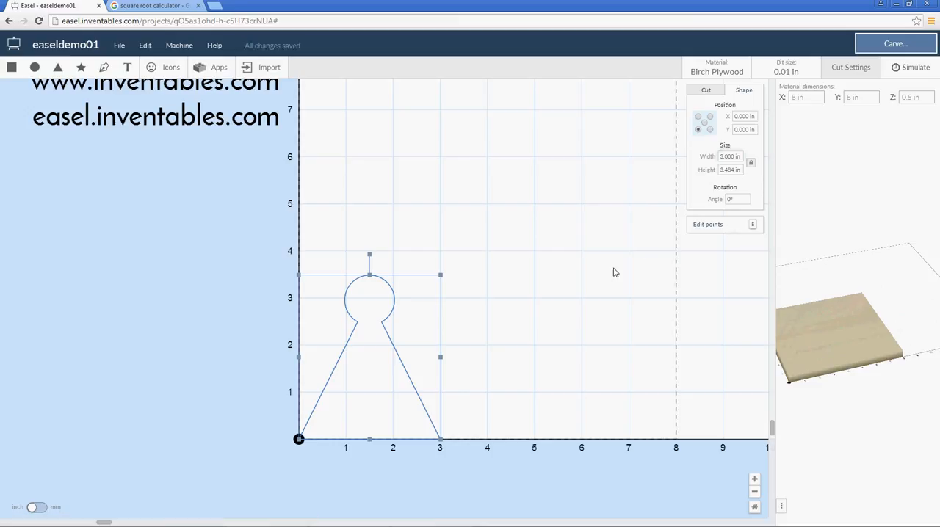
Display the outlined shape's editable points, leave point editing and deselect the shape
{"action": "left_click", "coordinate": [750, 226]}
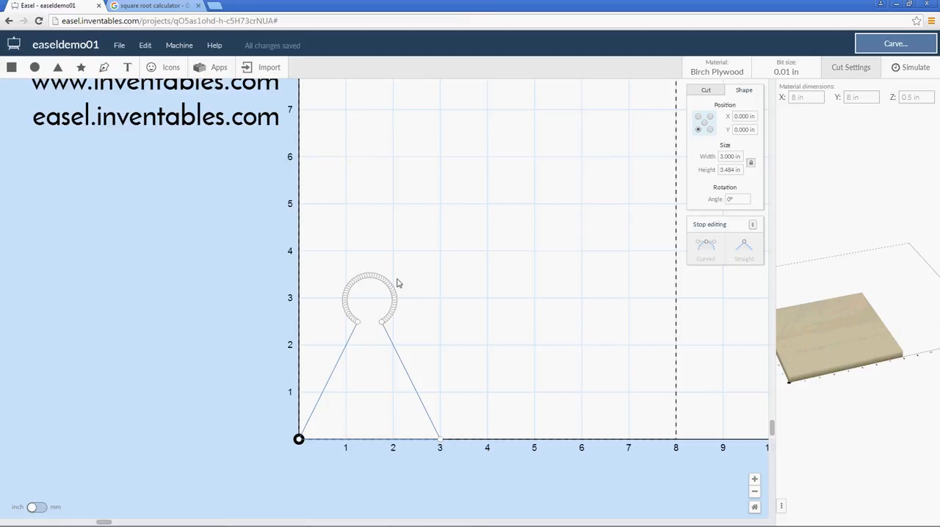
{"action": "key", "text": "e"}
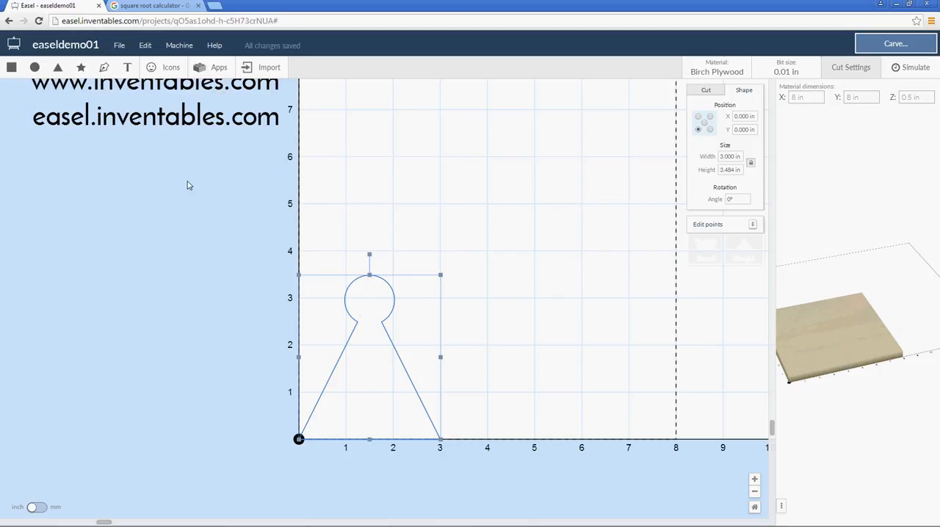
{"action": "left_click", "coordinate": [494, 205]}
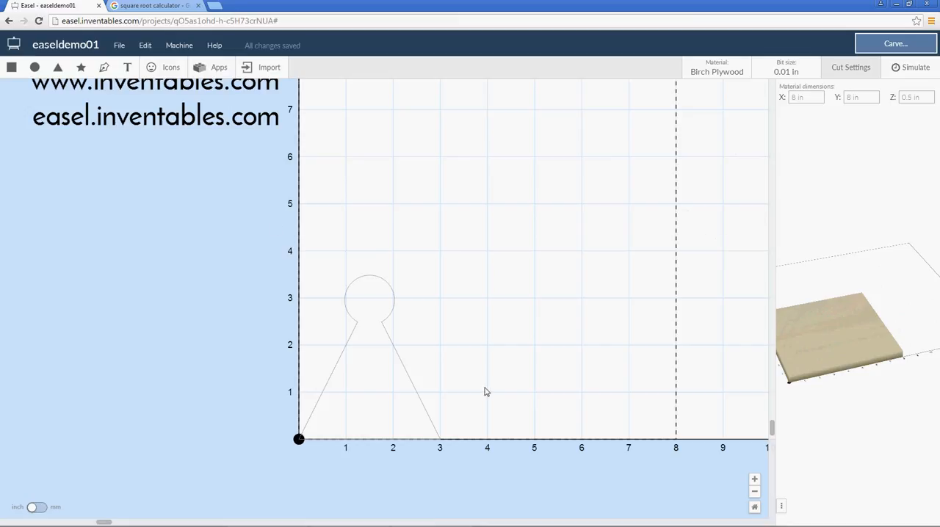
Delete the outlined shape and add a 2 in circle, moved to about X 1.58, Y 3.55 in
{"action": "left_click_drag", "start_coordinate": [389, 245], "coordinate": [328, 397]}
{"action": "key", "text": "Delete"}
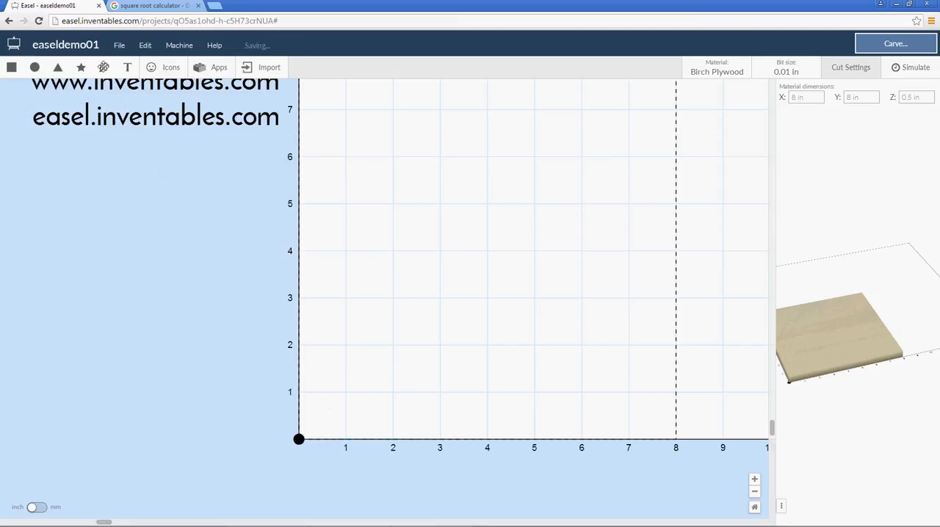
{"action": "left_click", "coordinate": [34, 67]}
{"action": "left_click_drag", "start_coordinate": [386, 357], "coordinate": [413, 237]}
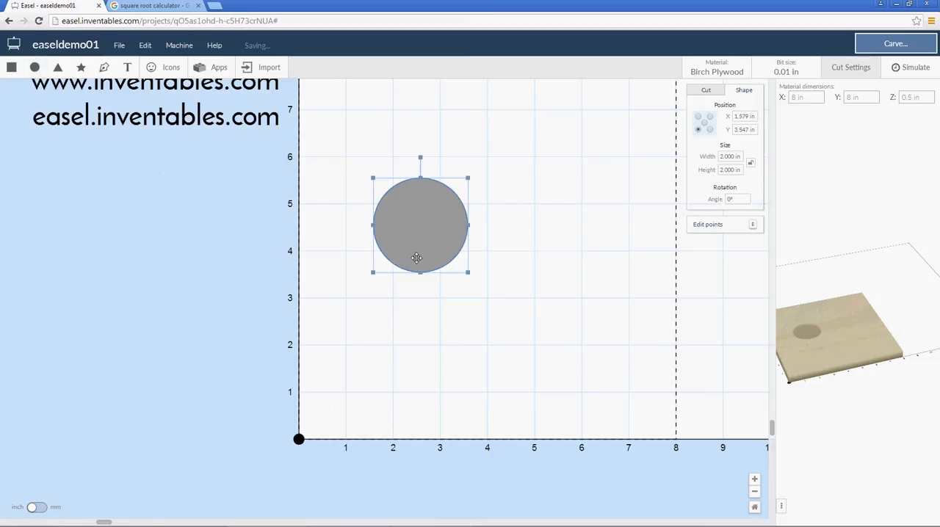
Duplicate the circle, move the copy to about X 2.78, Y 1.68 in and select both circles
{"action": "key", "text": "ctrl+d"}
{"action": "left_click_drag", "start_coordinate": [510, 214], "coordinate": [474, 304]}
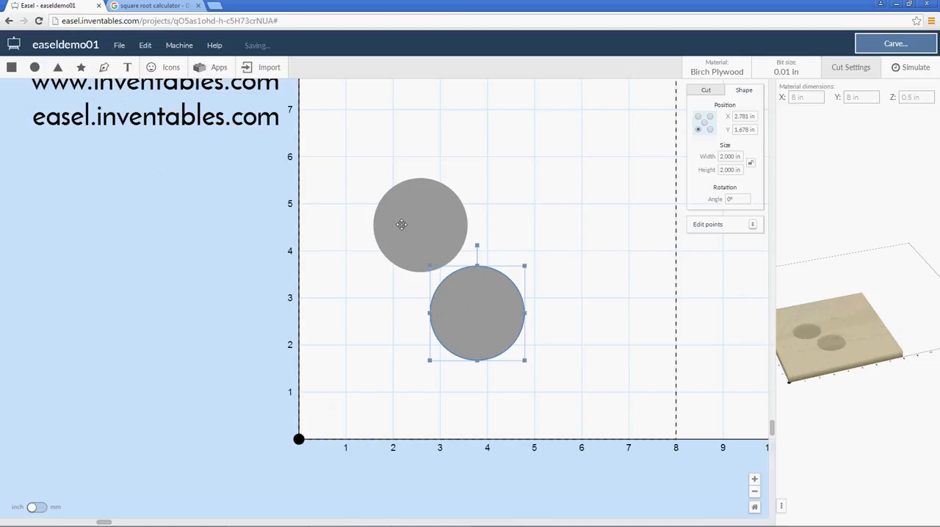
{"action": "left_click_drag", "start_coordinate": [547, 169], "coordinate": [422, 341]}
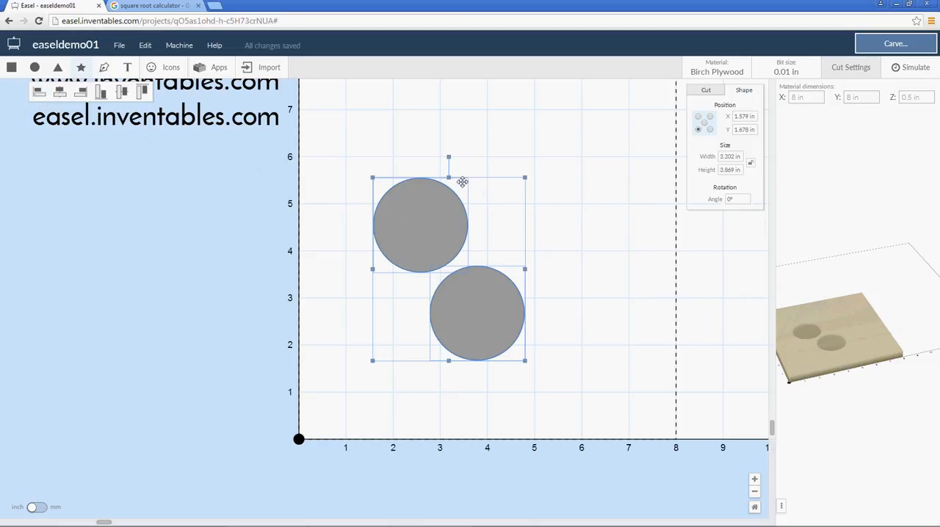
{"action": "left_click", "coordinate": [556, 231]}
{"action": "left_click_drag", "start_coordinate": [529, 178], "coordinate": [392, 348]}
Draw a vertical path about 6.85 in tall with the Pen tool, crossing the upper circle near its left edge
{"action": "left_click", "coordinate": [104, 67]}
{"action": "left_click", "coordinate": [379, 108]}
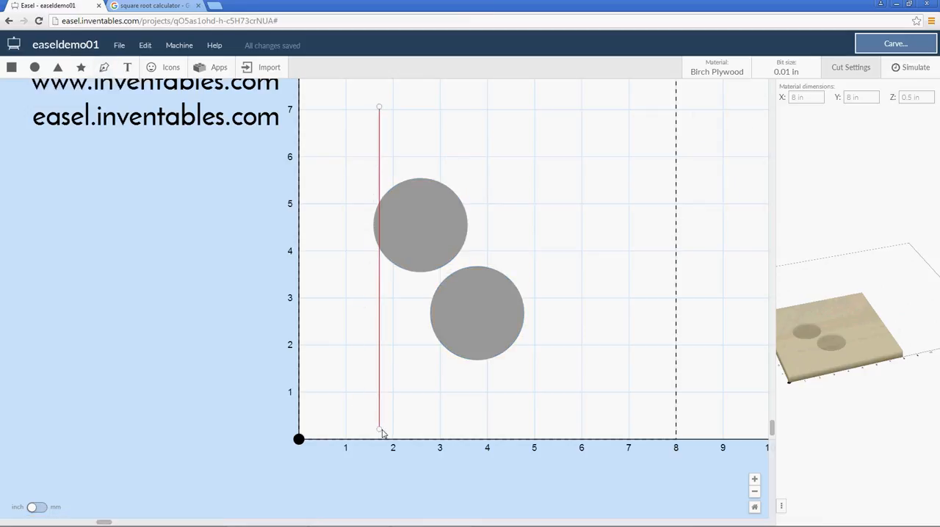
{"action": "left_click", "coordinate": [380, 429]}
{"action": "right_click", "coordinate": [385, 386]}
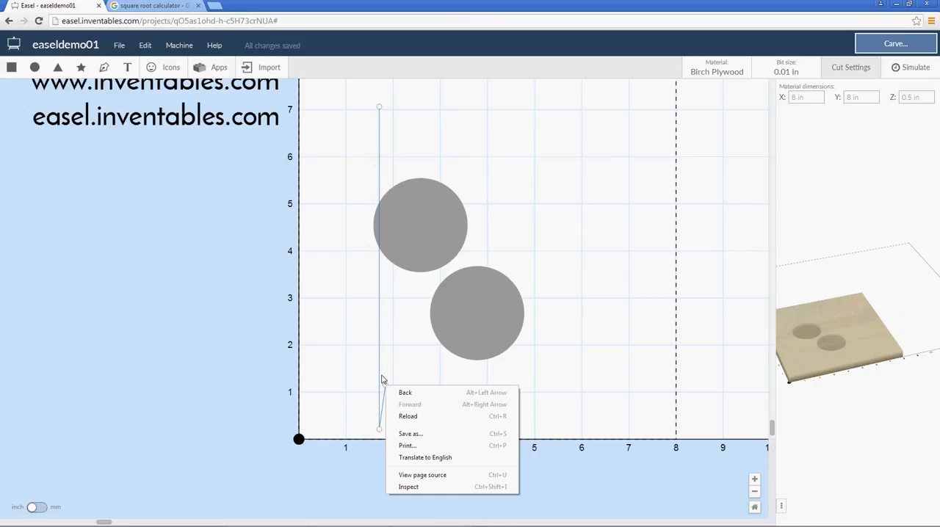
{"action": "left_click", "coordinate": [383, 377]}
{"action": "key", "text": "Escape"}
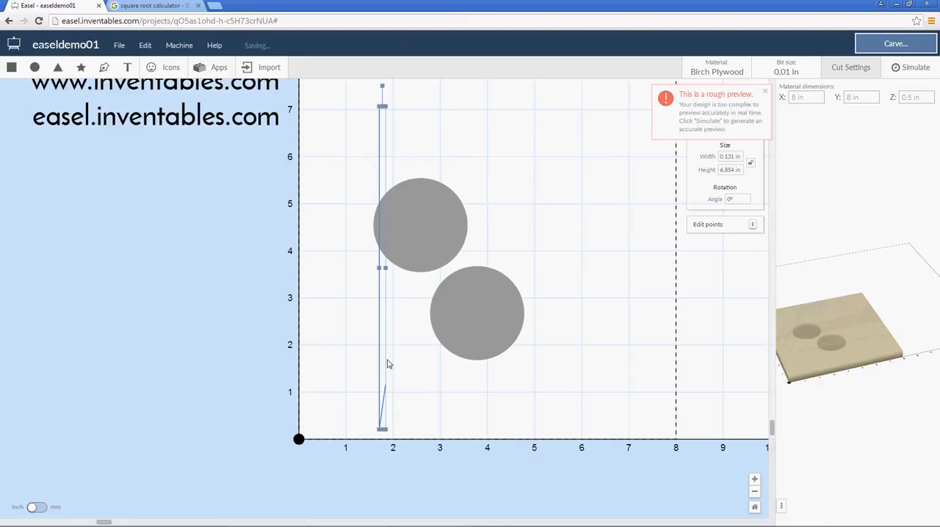
Delete the stray end point near the bottom of the pen path to leave a single straight vertical line
{"action": "left_click", "coordinate": [380, 346]}
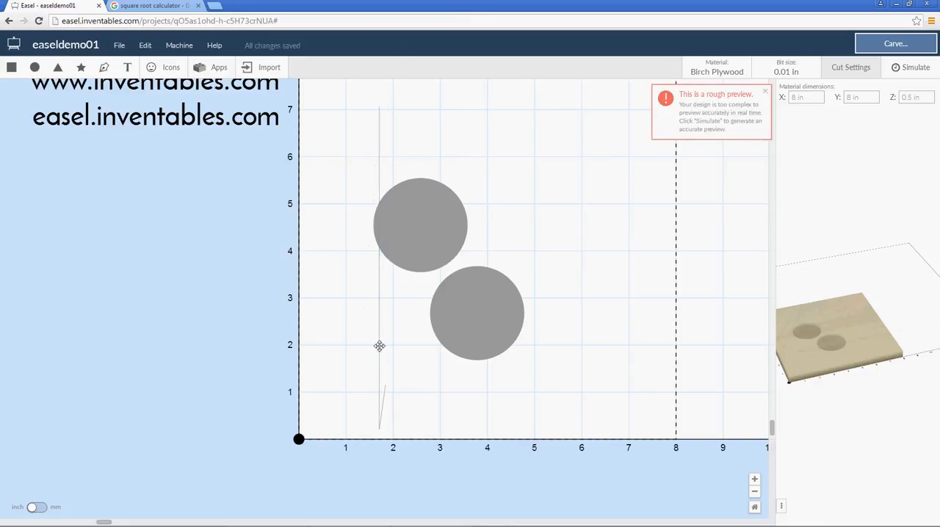
{"action": "left_click", "coordinate": [380, 346]}
{"action": "key", "text": "e"}
{"action": "left_click", "coordinate": [387, 387]}
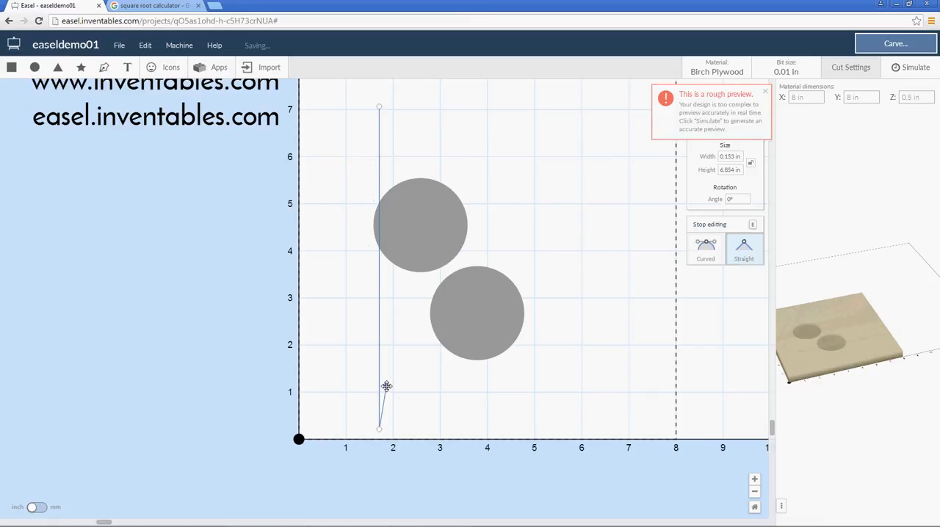
{"action": "key", "text": "Delete"}
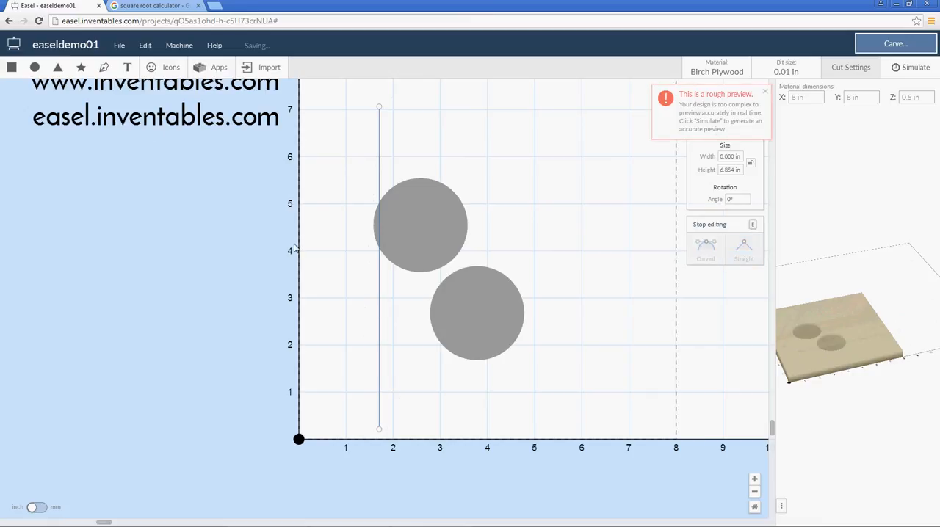
{"action": "key", "text": "e"}
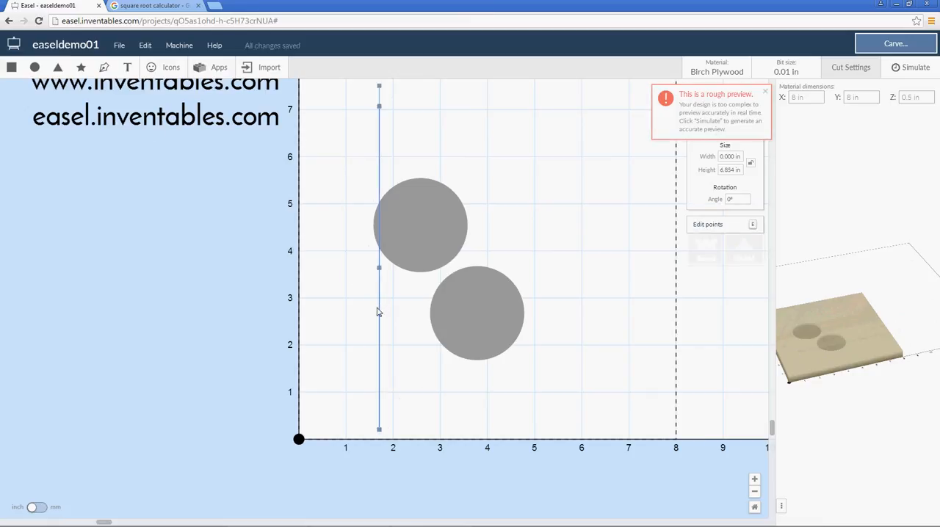
{"action": "key", "text": "Escape"}
Nudge the vertical line left until it touches the left edge of the upper circle
{"action": "left_click_drag", "start_coordinate": [387, 313], "coordinate": [358, 330]}
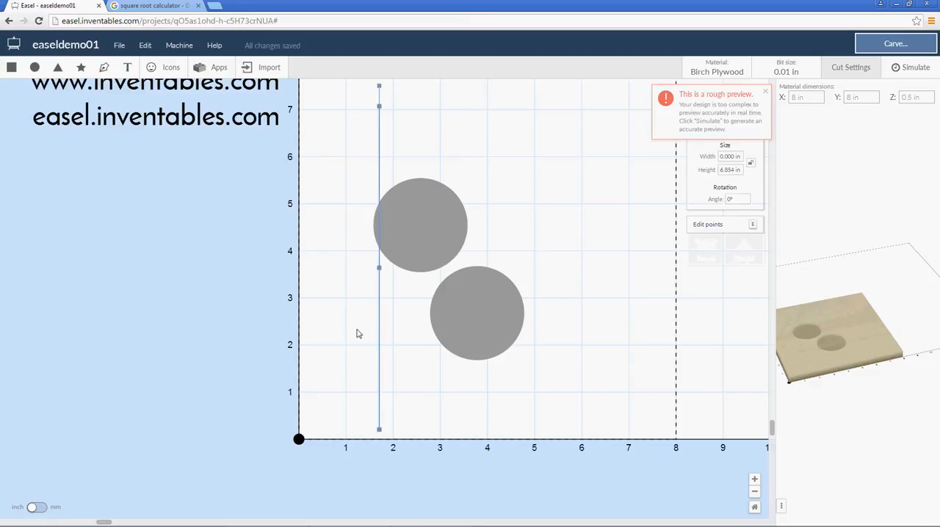
{"action": "key", "text": "Left"}
{"action": "key", "text": "Left"}
{"action": "key", "text": "Left"}
{"action": "key", "text": "Left"}
{"action": "key", "text": "Left"}
{"action": "key", "text": "Left"}
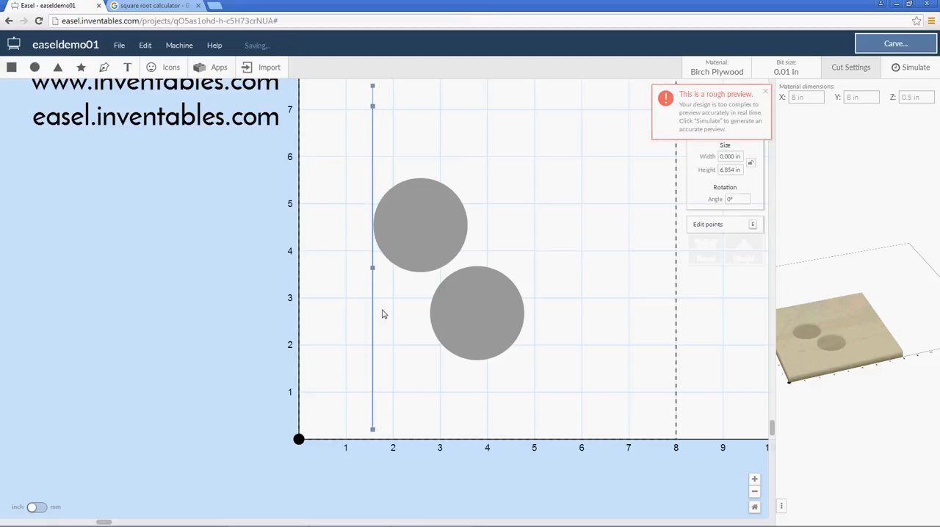
{"action": "key", "text": "Right"}
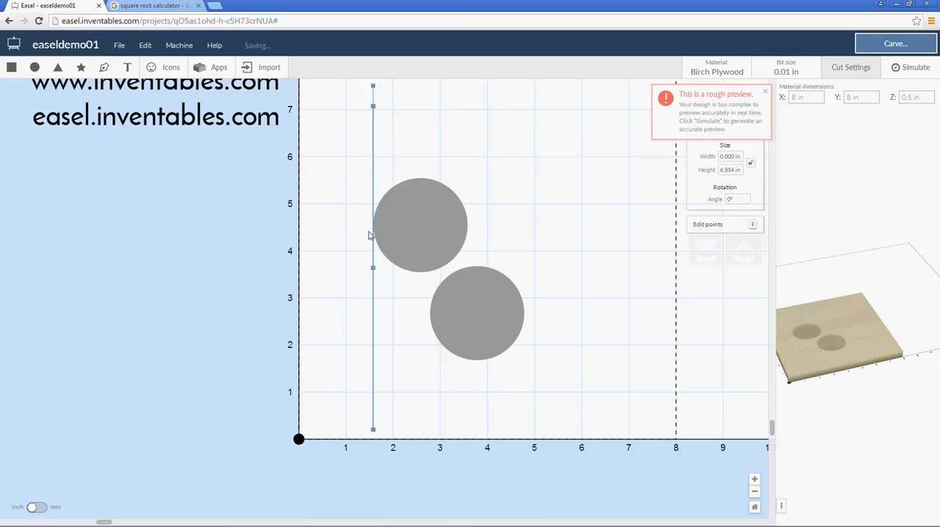
Select both circles and align their left edges
{"action": "left_click", "coordinate": [492, 171]}
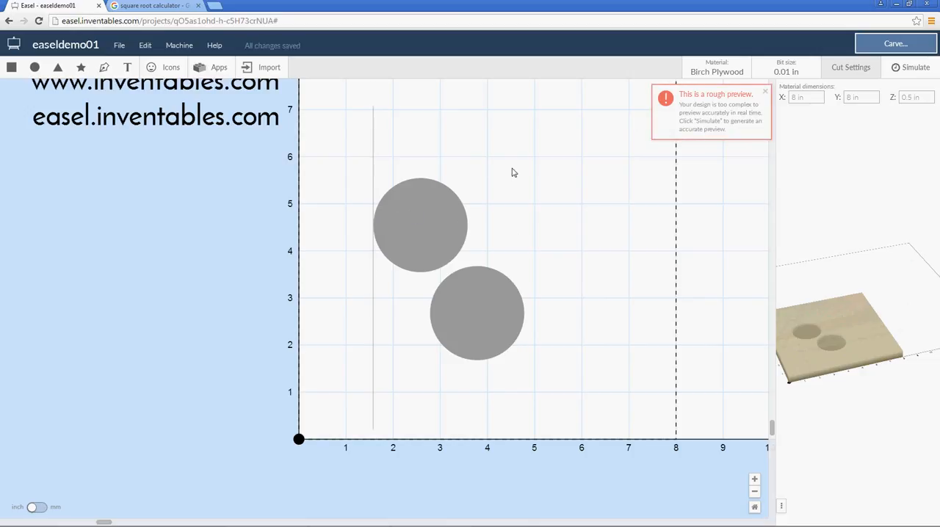
{"action": "left_click_drag", "start_coordinate": [491, 168], "coordinate": [435, 359]}
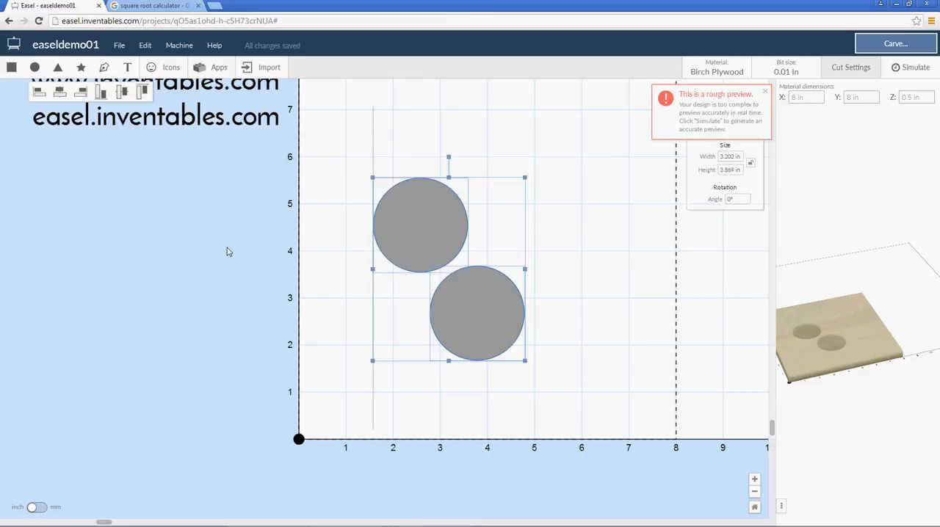
{"action": "left_click", "coordinate": [41, 93]}
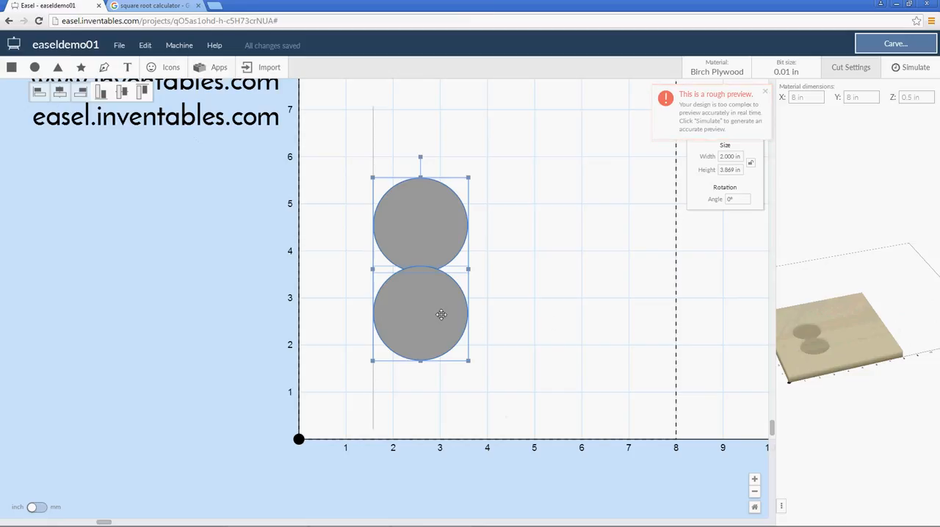
Move the lower circle up and to the right so it overlaps the lower right of the other circle
{"action": "left_click", "coordinate": [479, 314]}
{"action": "left_click", "coordinate": [441, 325]}
{"action": "left_click_drag", "start_coordinate": [512, 280], "coordinate": [499, 258]}
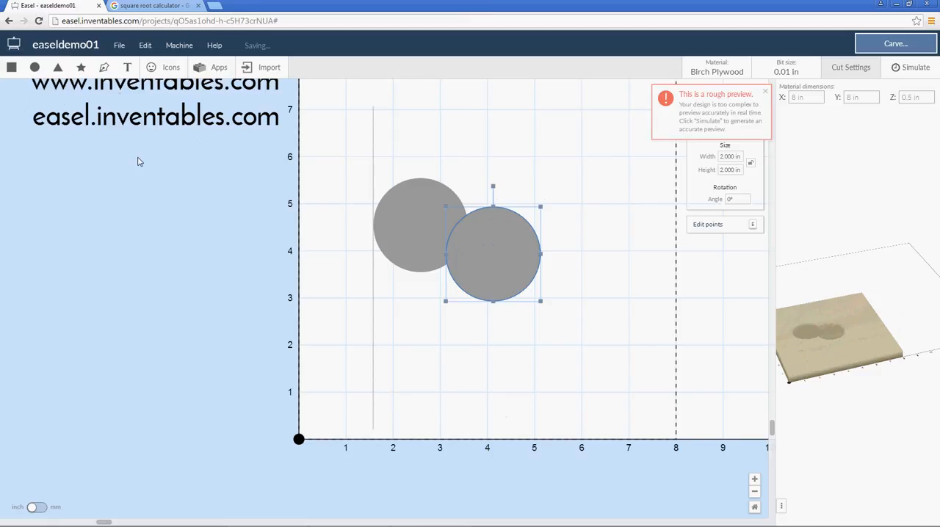
Try aligning the horizontal centers of both circles and undo the alignment
{"action": "left_click_drag", "start_coordinate": [575, 153], "coordinate": [404, 285]}
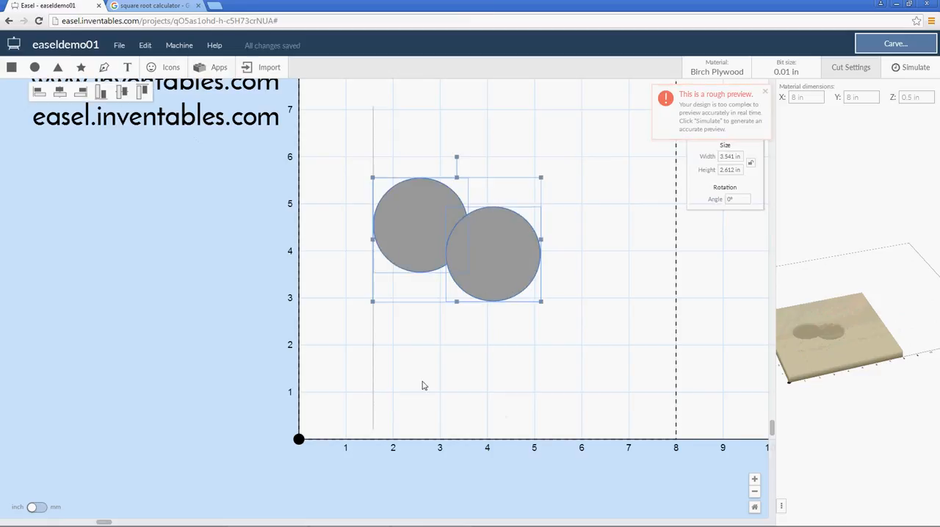
{"action": "left_click", "coordinate": [59, 93]}
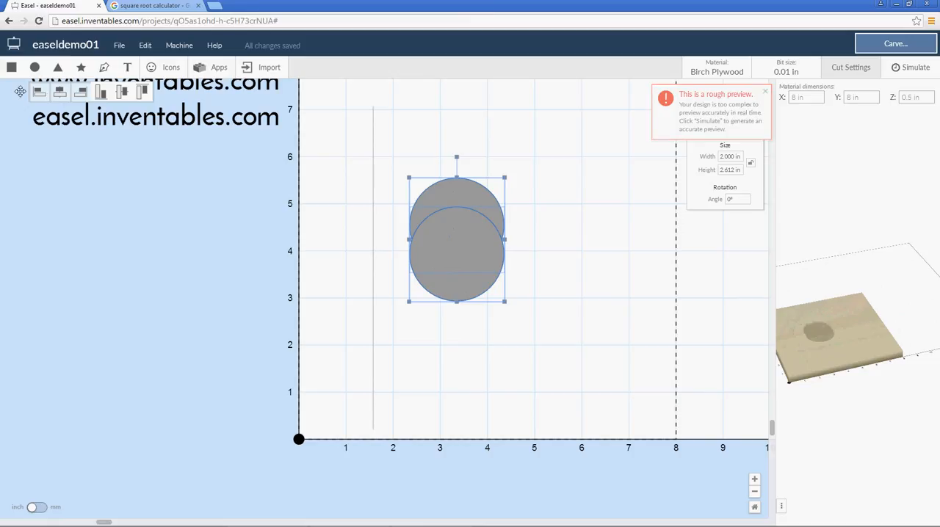
{"action": "key", "text": "ctrl+z"}
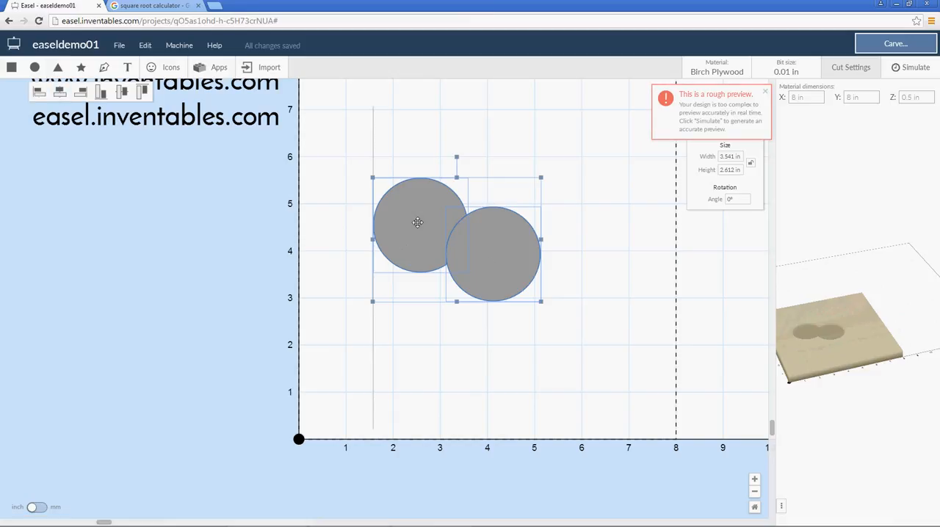
Select both circles again and align their horizontal centers
{"action": "left_click", "coordinate": [560, 160]}
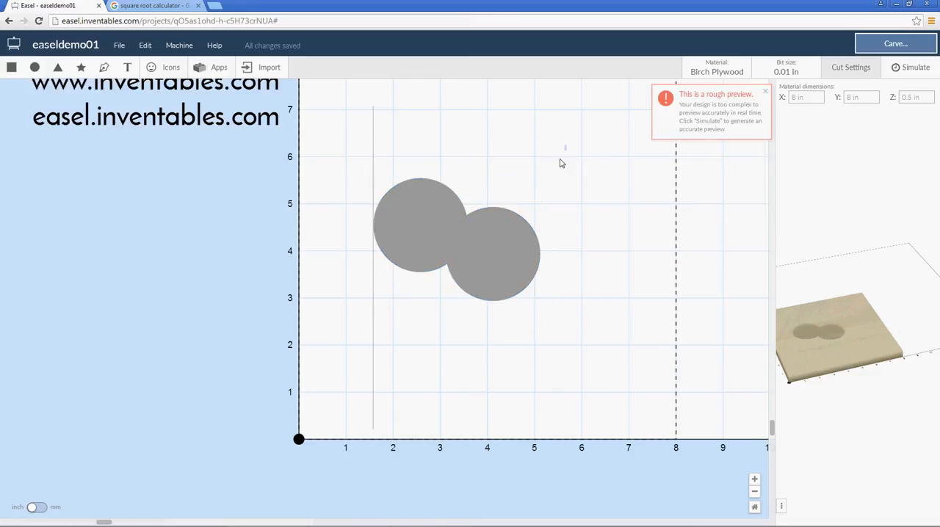
{"action": "left_click_drag", "start_coordinate": [561, 159], "coordinate": [426, 280]}
{"action": "left_click", "coordinate": [62, 95]}
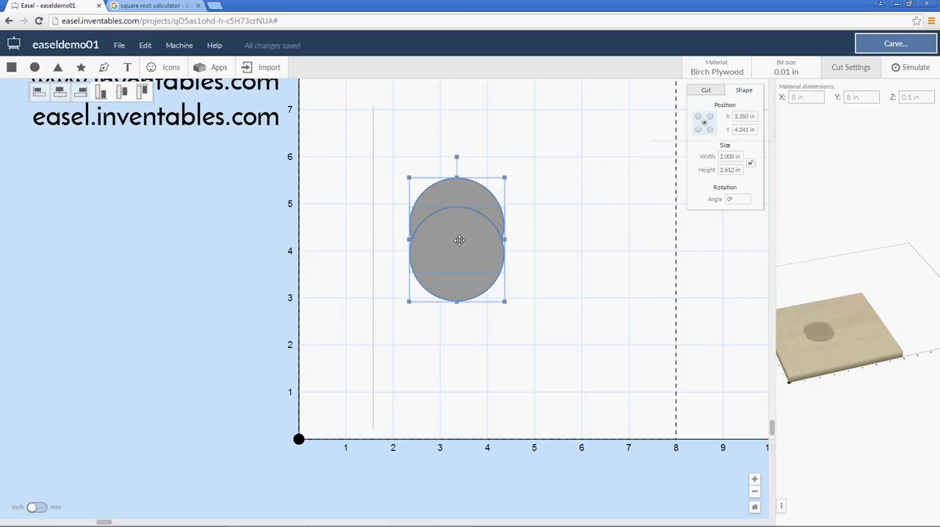
Move the upper circle left so its center sits at about X 2.7 in, Y 4.6 in
{"action": "left_click", "coordinate": [558, 252]}
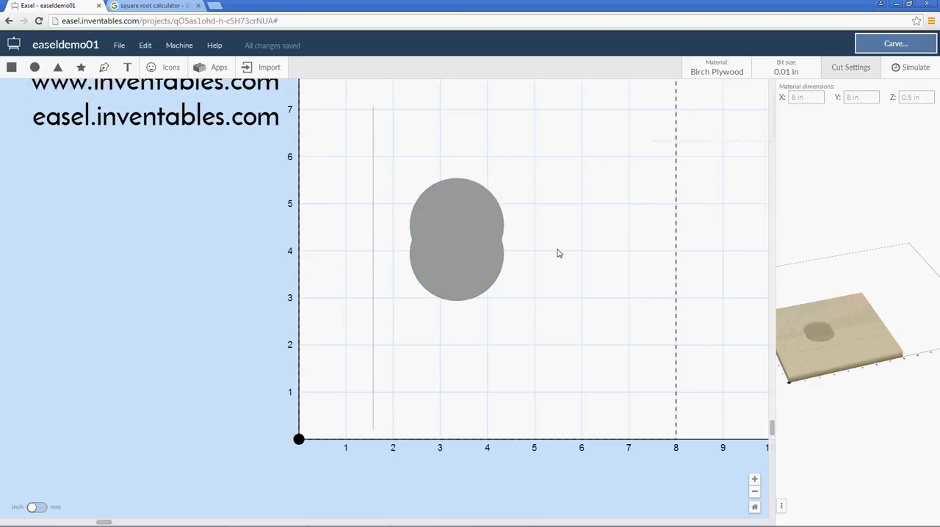
{"action": "left_click", "coordinate": [477, 203]}
{"action": "left_click_drag", "start_coordinate": [462, 191], "coordinate": [432, 191]}
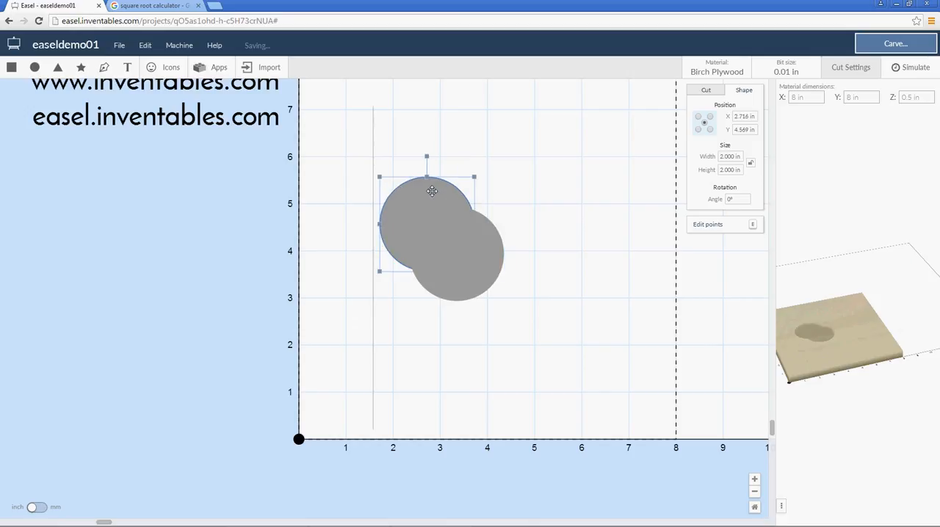
{"action": "left_click", "coordinate": [542, 227]}
Set the lower circle's cut depth to 0.125 in
{"action": "left_click", "coordinate": [483, 255]}
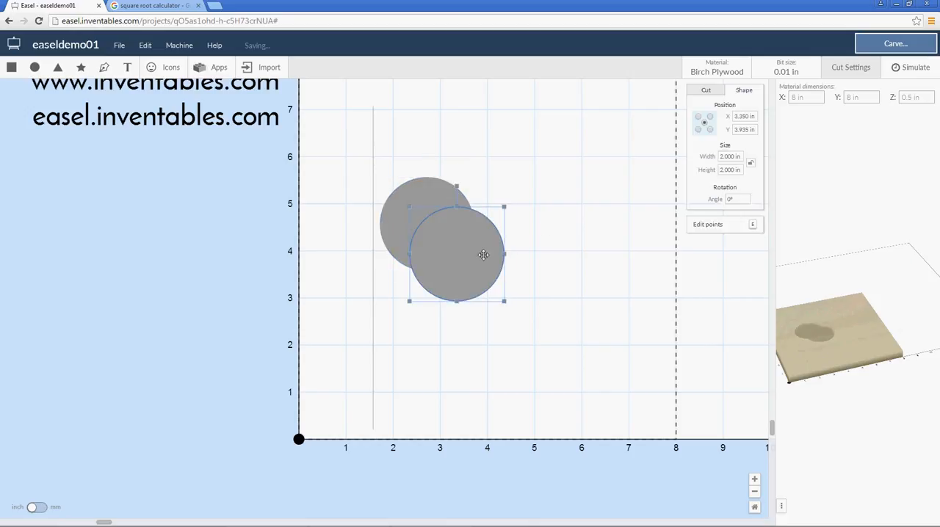
{"action": "left_click", "coordinate": [706, 90]}
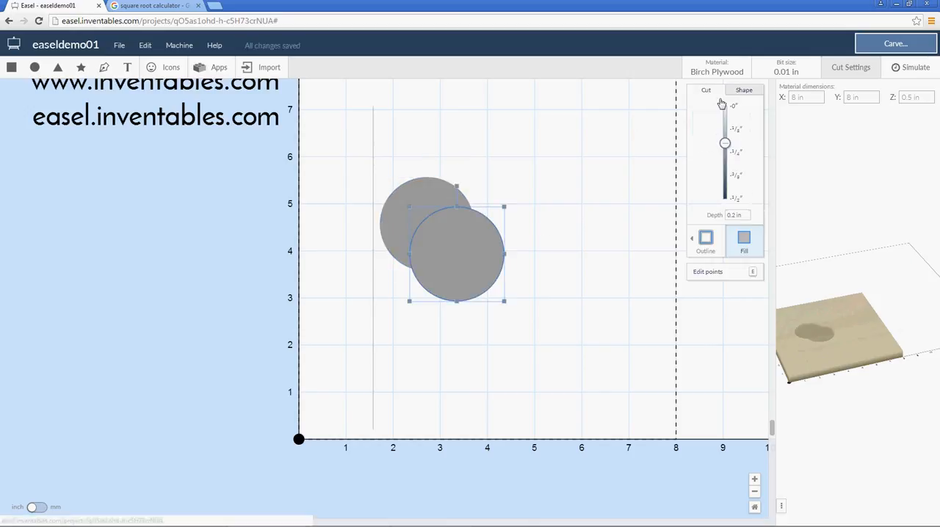
{"action": "left_click", "coordinate": [737, 129]}
{"action": "left_click", "coordinate": [648, 180]}
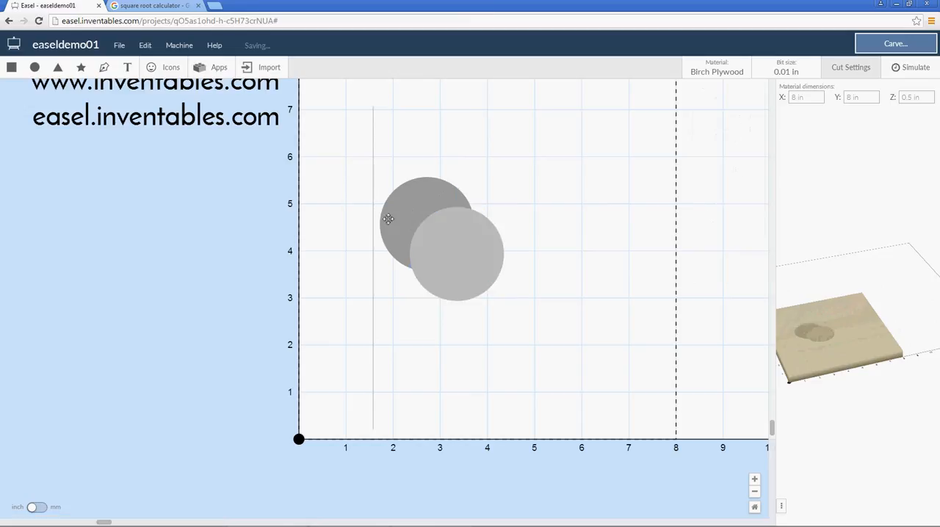
Select both circles and align their right edges
{"action": "left_click_drag", "start_coordinate": [523, 168], "coordinate": [381, 249]}
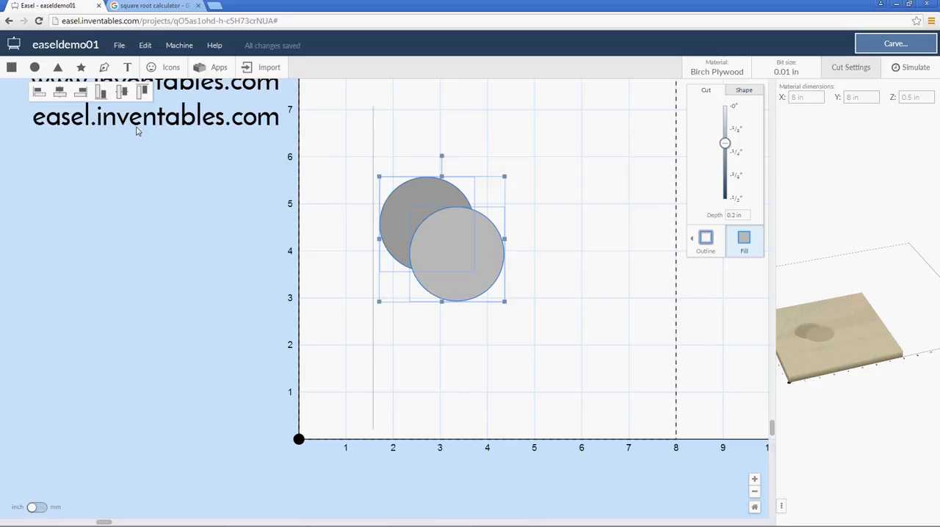
{"action": "left_click", "coordinate": [81, 93]}
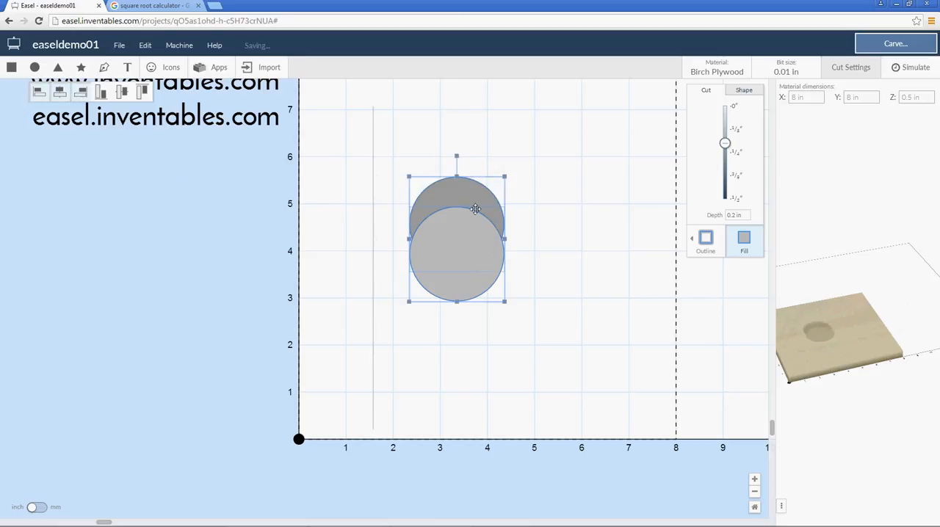
{"action": "left_click", "coordinate": [559, 222]}
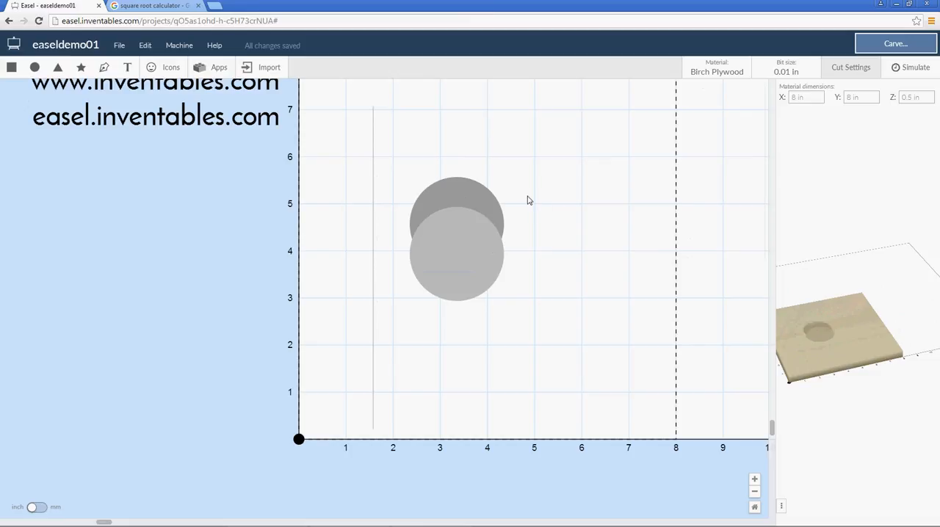
Move the darker upper circle left and the lighter lower circle right so they overlap only slightly
{"action": "left_click", "coordinate": [466, 188]}
{"action": "mouse_move", "coordinate": [448, 189]}
{"action": "left_mouse_down"}
{"action": "mouse_move", "coordinate": [422, 188]}
{"action": "mouse_move", "coordinate": [442, 189]}
{"action": "left_mouse_up"}
{"action": "left_click", "coordinate": [470, 257]}
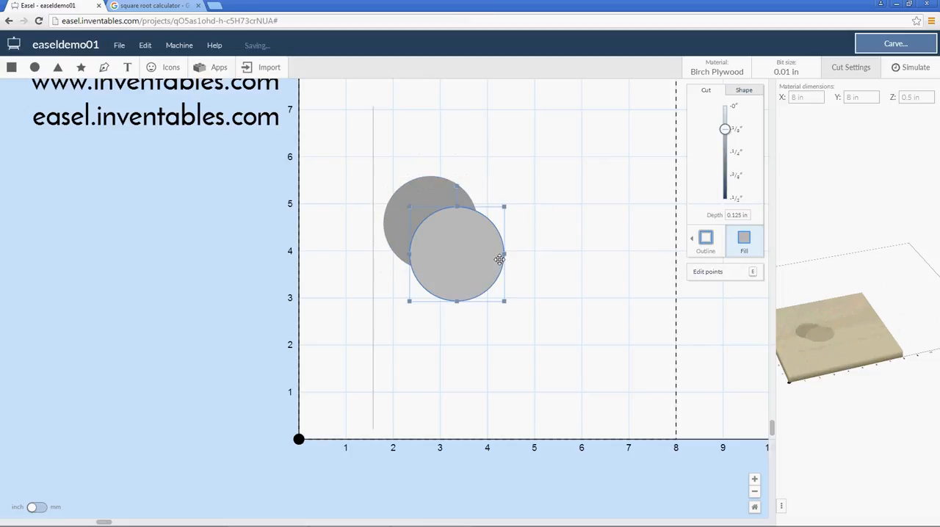
{"action": "left_click_drag", "start_coordinate": [500, 259], "coordinate": [499, 260]}
{"action": "left_click", "coordinate": [523, 128]}
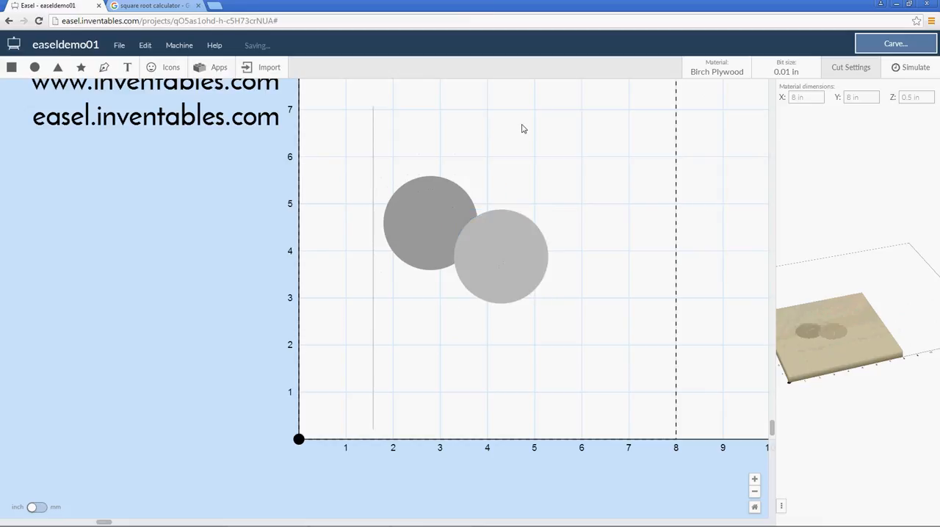
Try aligning the bottom edges of both circles and undo the alignment
{"action": "left_click_drag", "start_coordinate": [558, 156], "coordinate": [428, 274]}
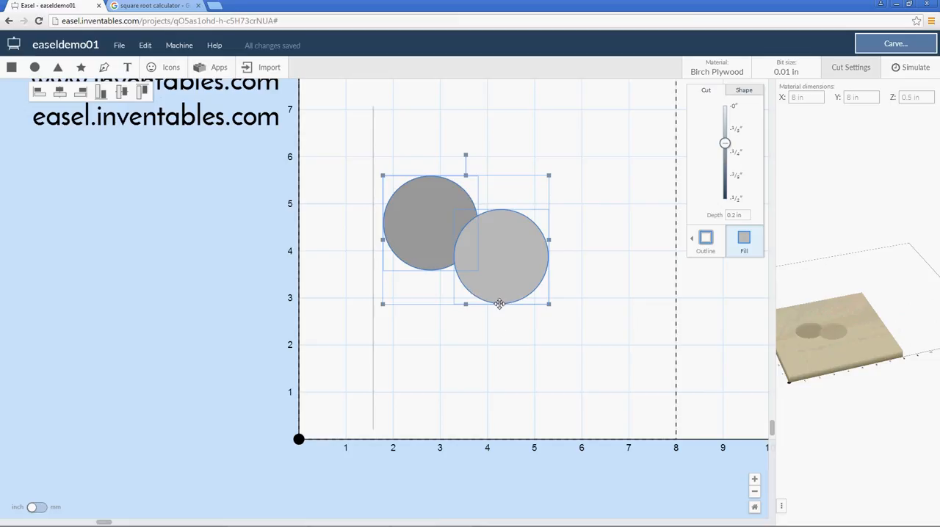
{"action": "left_click", "coordinate": [102, 92]}
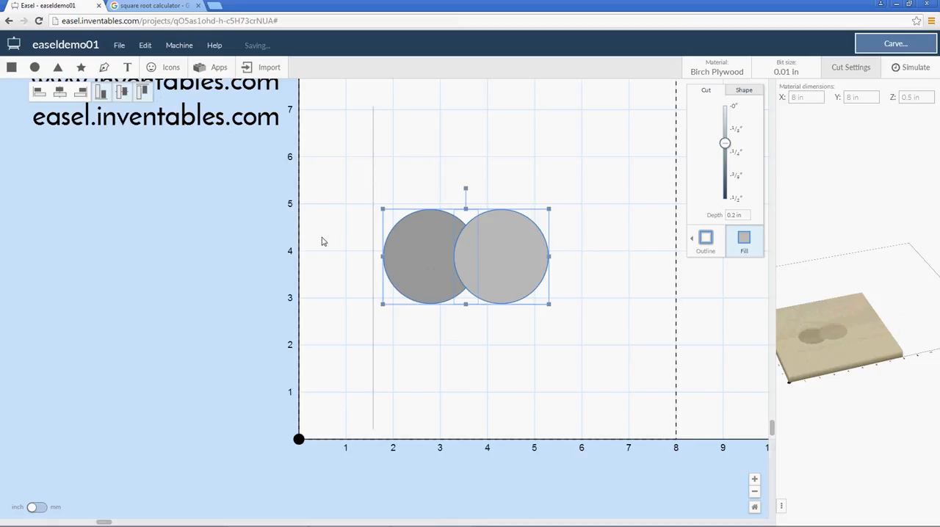
{"action": "key", "text": "ctrl+z"}
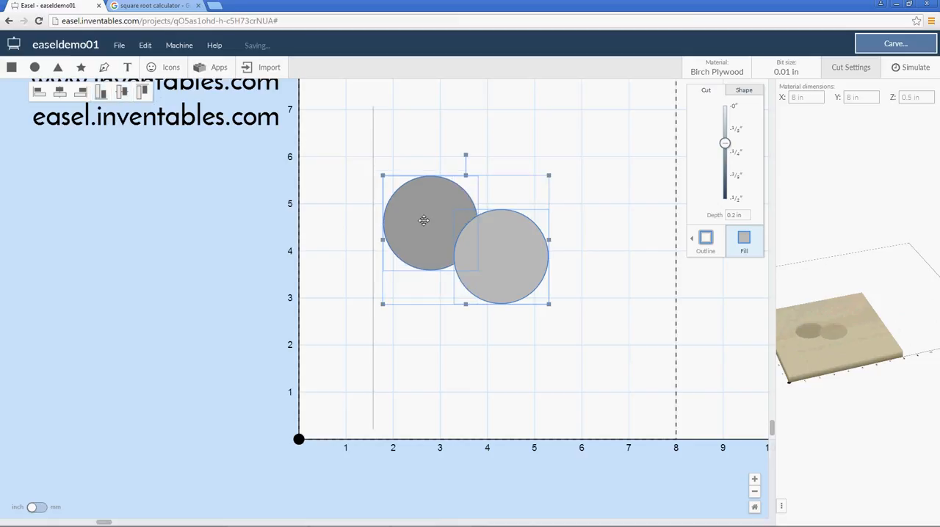
Try aligning the vertical centers of both circles, undo the alignment and clear the selection
{"action": "left_click", "coordinate": [122, 92]}
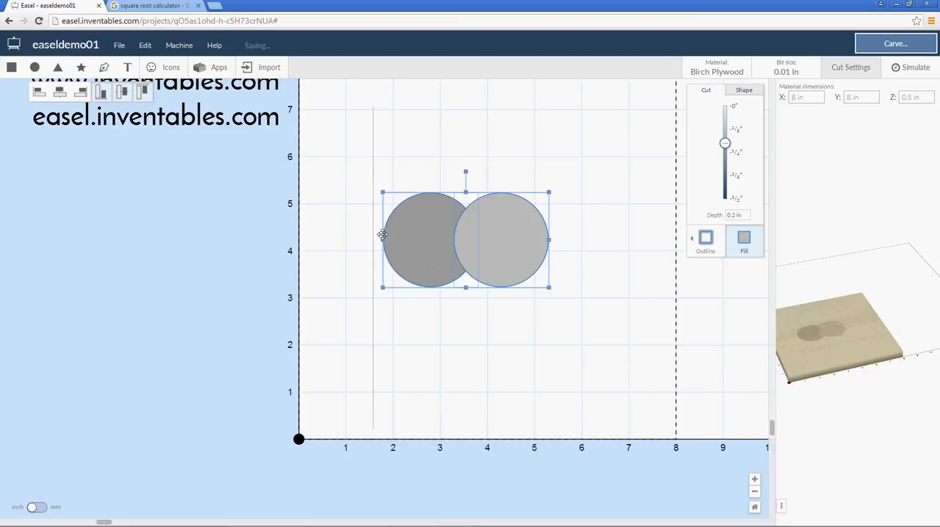
{"action": "key", "text": "ctrl+z"}
{"action": "left_click", "coordinate": [545, 157]}
Select both circles and align their top edges
{"action": "left_click_drag", "start_coordinate": [582, 147], "coordinate": [420, 282]}
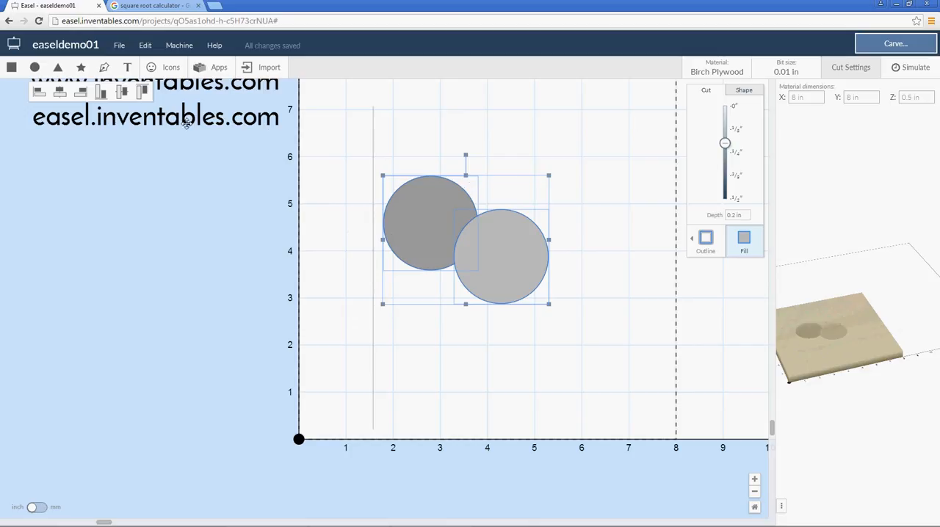
{"action": "left_click", "coordinate": [143, 93]}
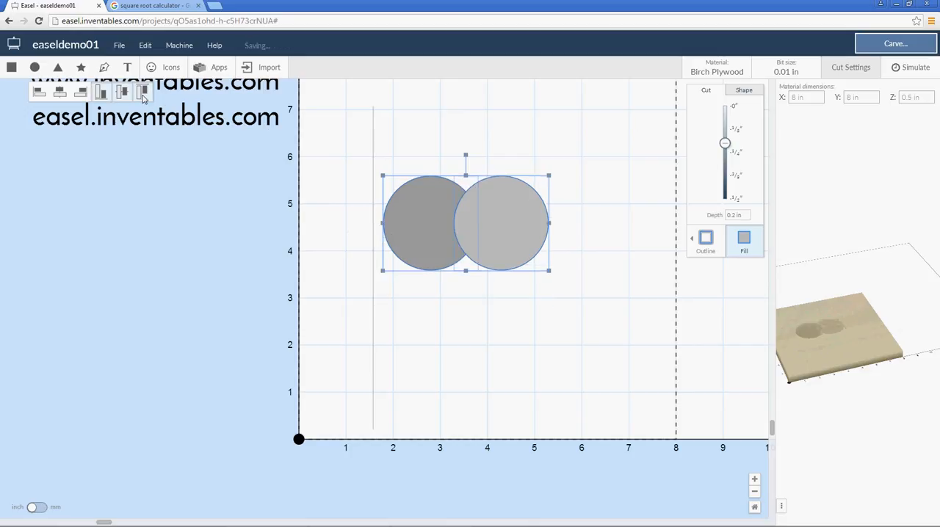
{"action": "left_click", "coordinate": [533, 369]}
{"action": "left_click_drag", "start_coordinate": [567, 170], "coordinate": [424, 272]}
{"action": "left_click", "coordinate": [592, 189]}
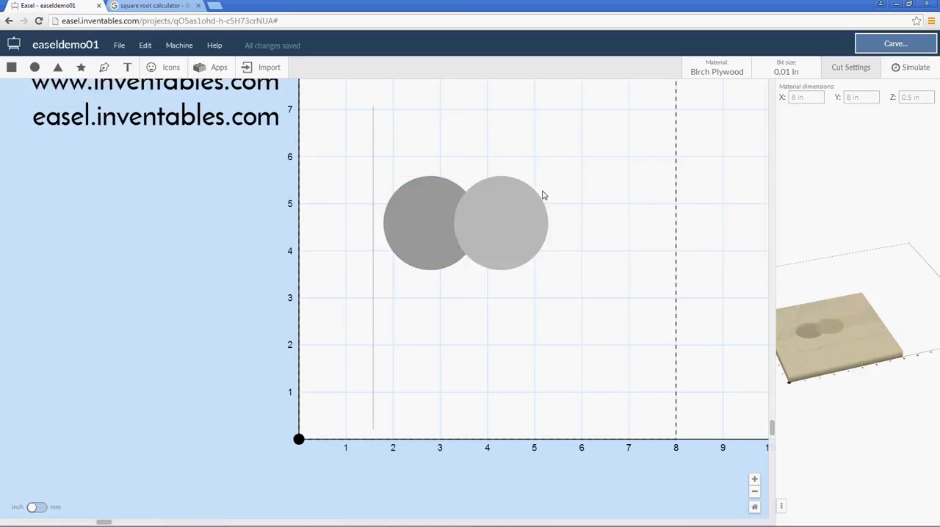
{"action": "left_click_drag", "start_coordinate": [556, 144], "coordinate": [428, 232]}
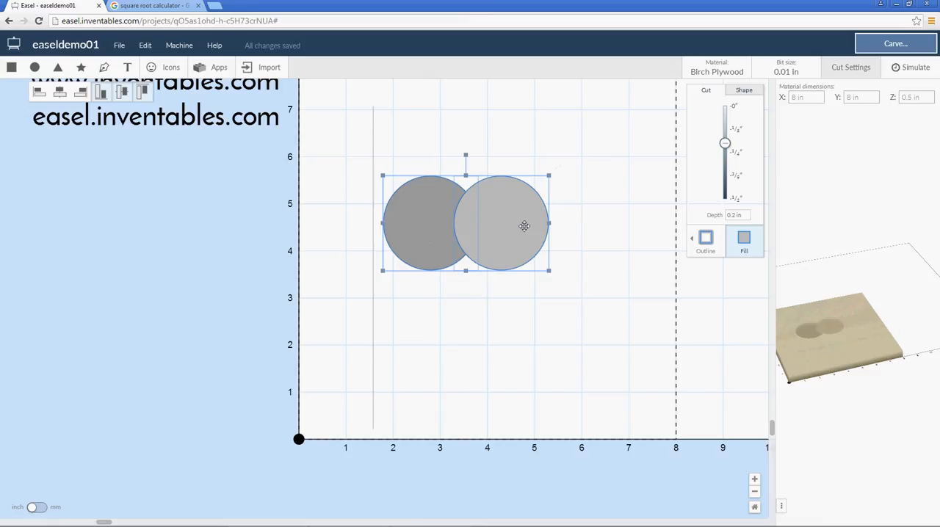
{"action": "left_click", "coordinate": [497, 151]}
{"action": "left_click_drag", "start_coordinate": [530, 148], "coordinate": [419, 239]}
{"action": "left_click", "coordinate": [577, 263]}
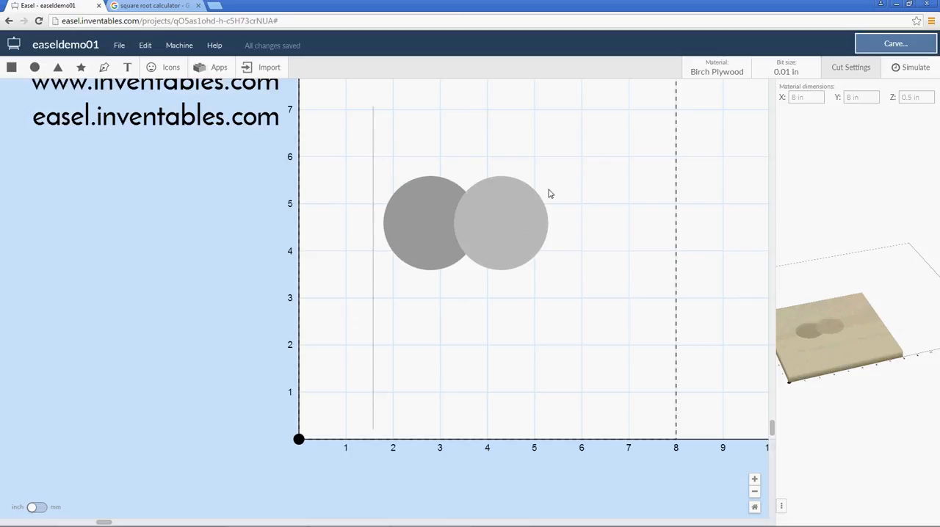